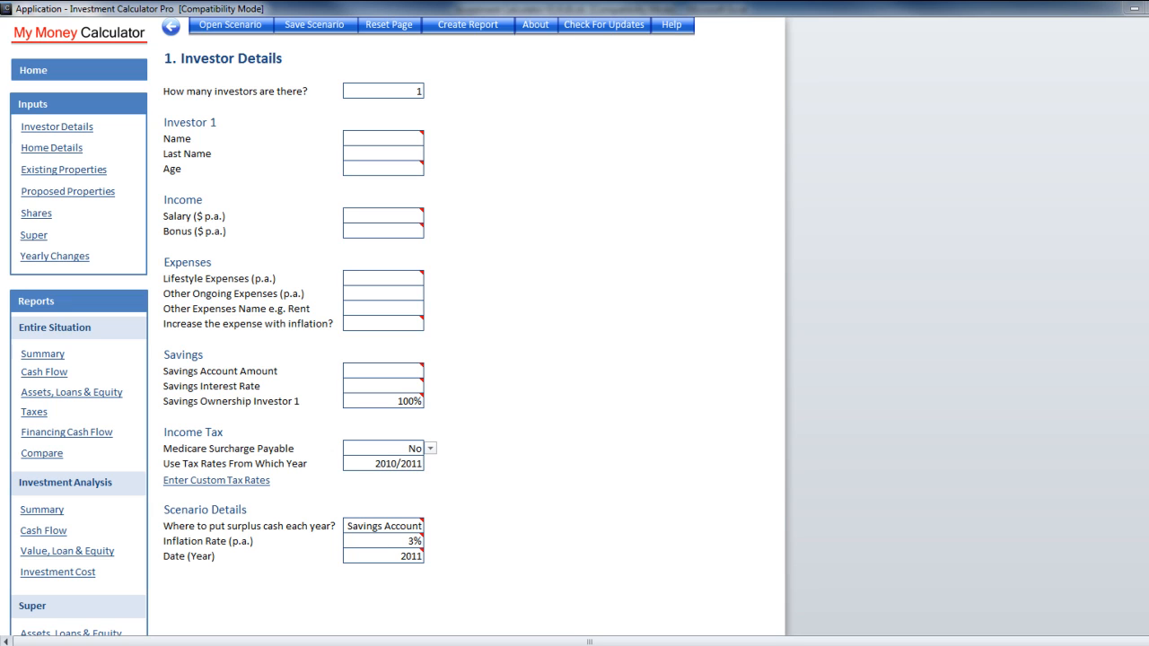
Choose 2 in the 'How many investors' dropdown to add an Investor 2 column
left_click(381, 94)
left_click(384, 95)
left_click(430, 91)
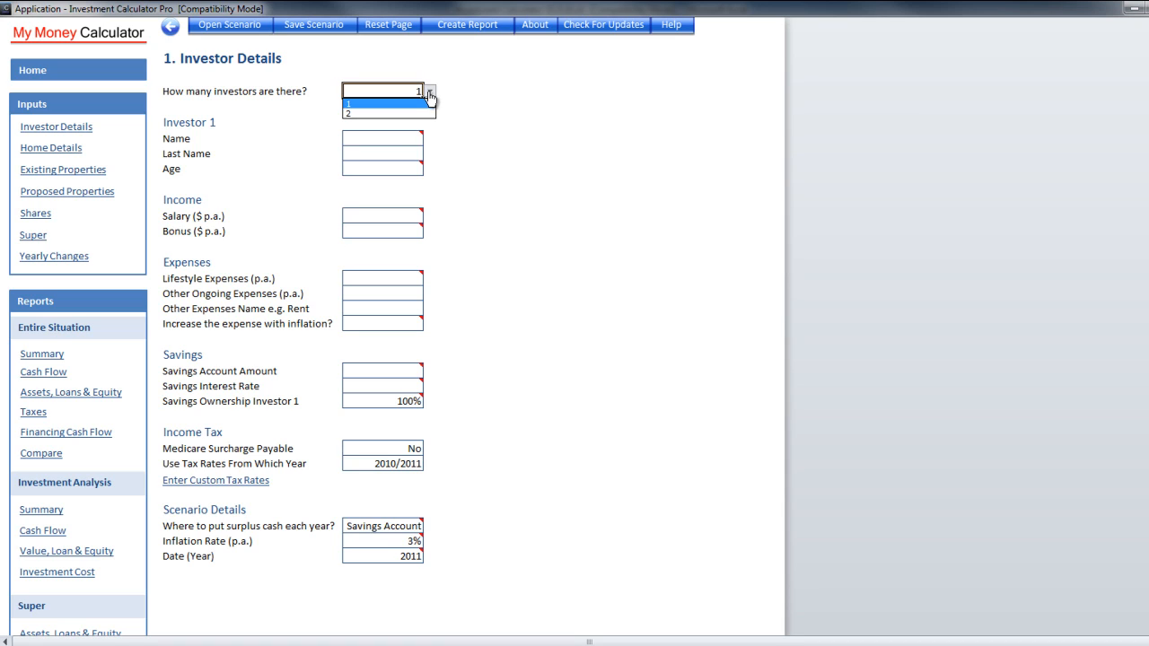
left_click(413, 113)
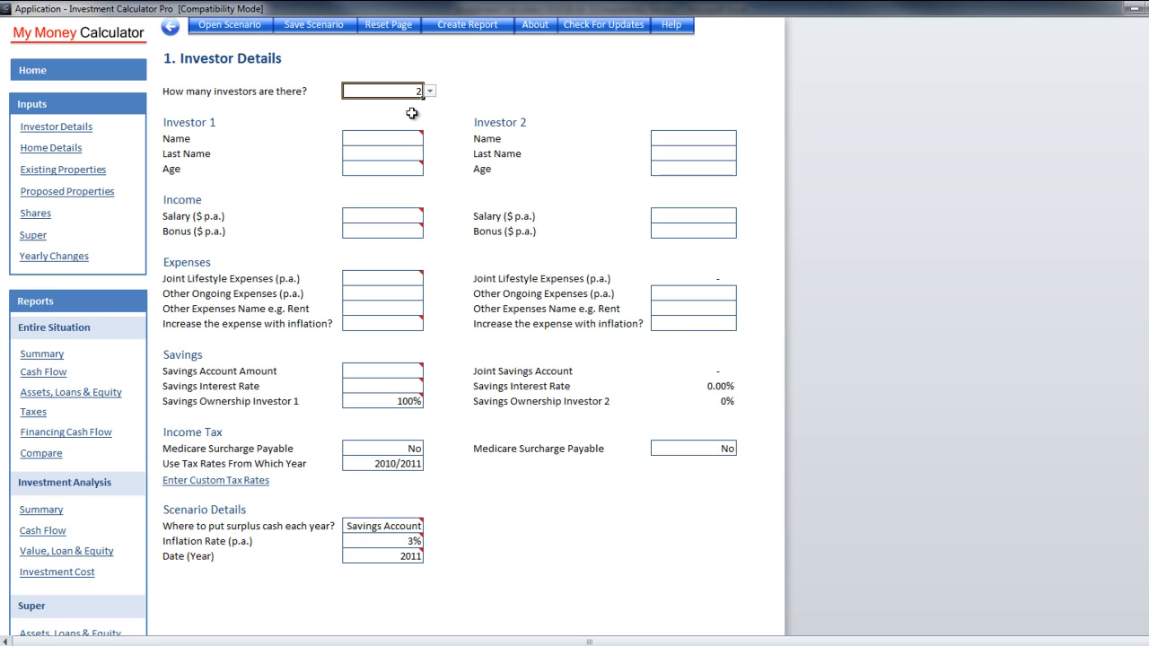
mouse_move(404, 137)
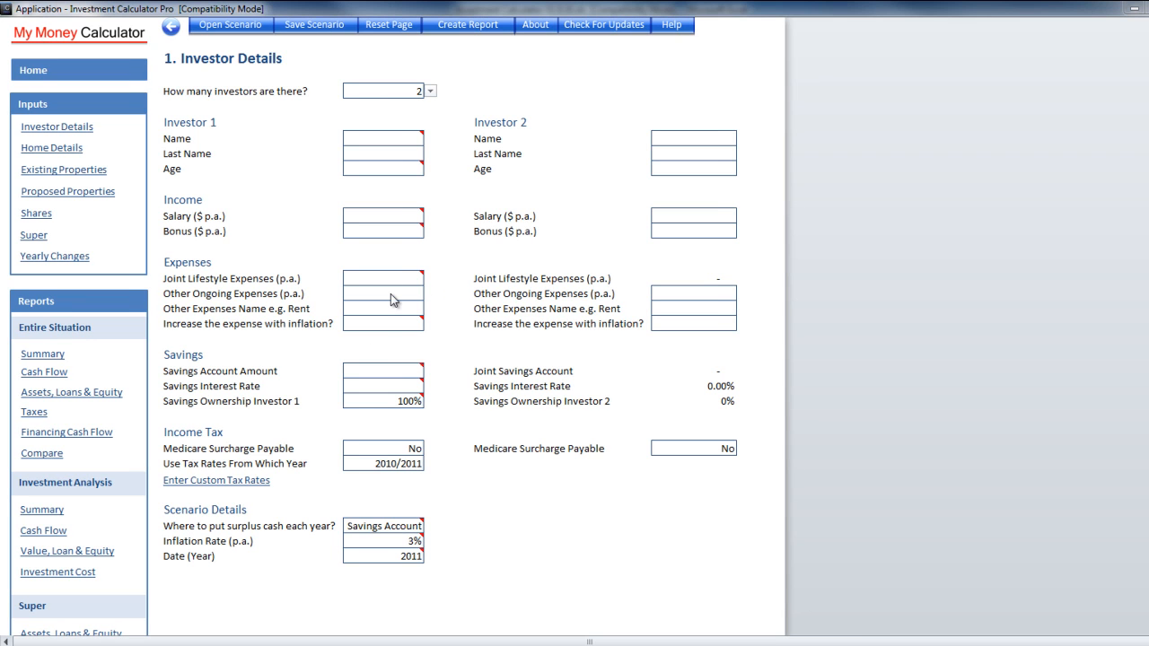
Enter Investor 1's first name, last name and age 39
left_click(388, 139)
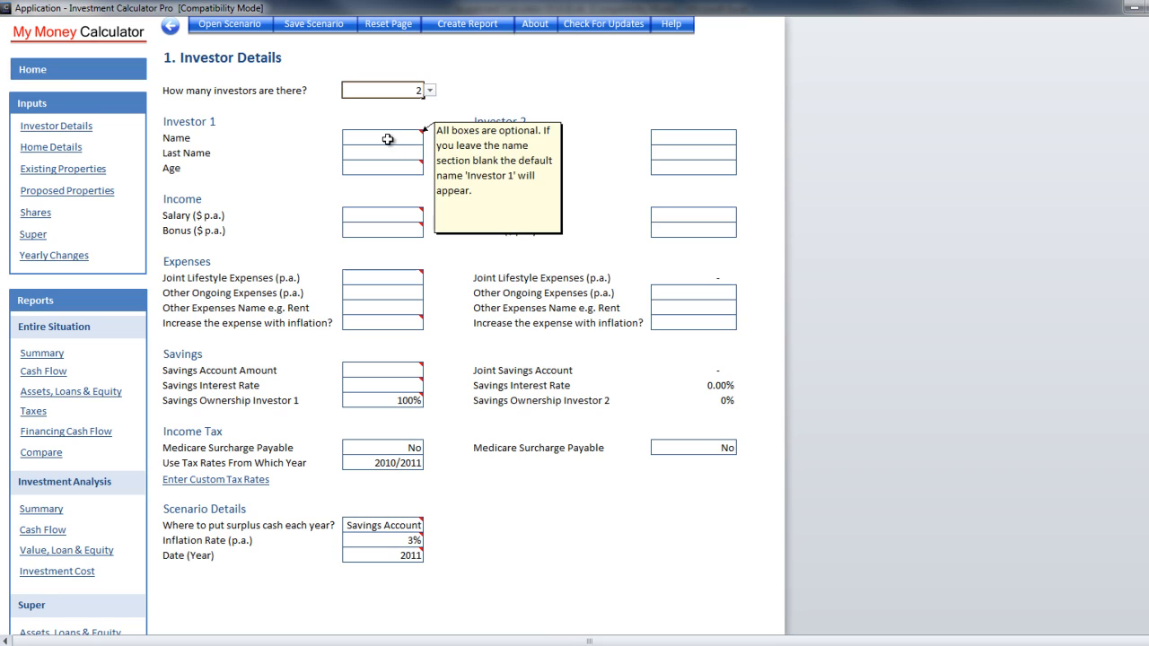
double_click(388, 139)
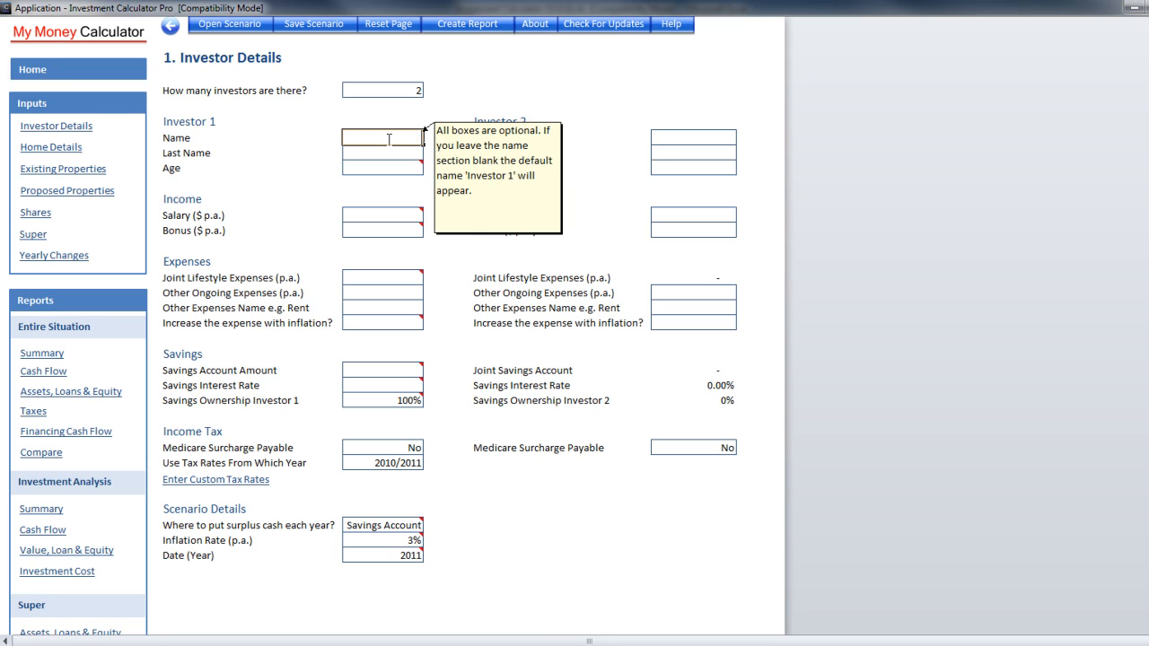
key("Return")
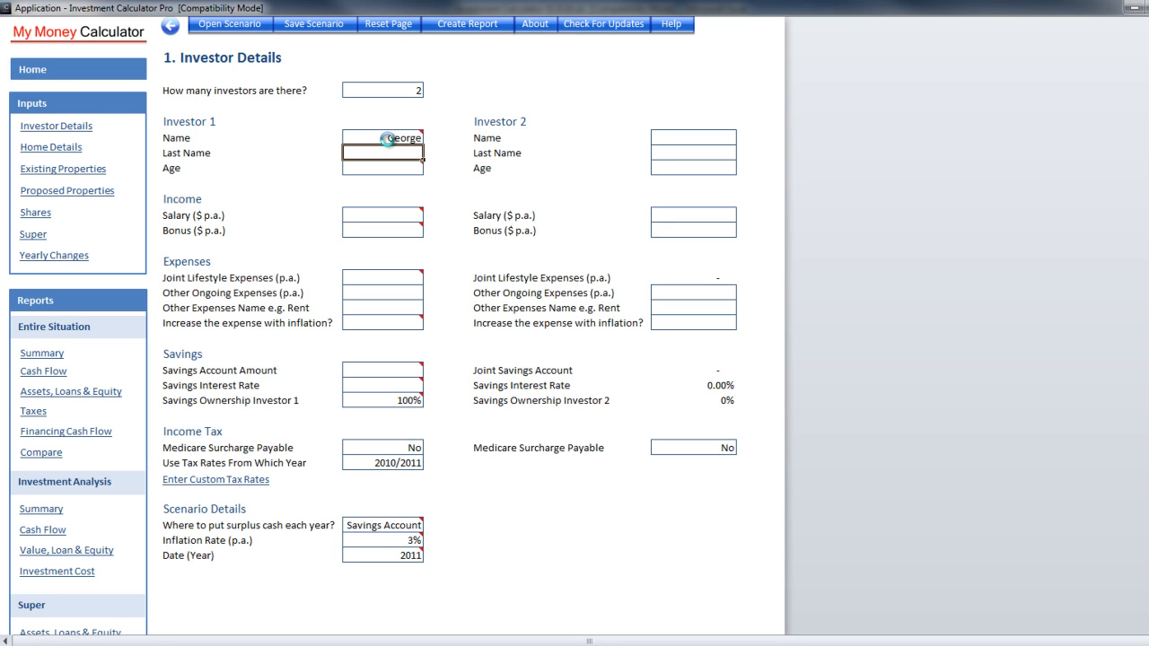
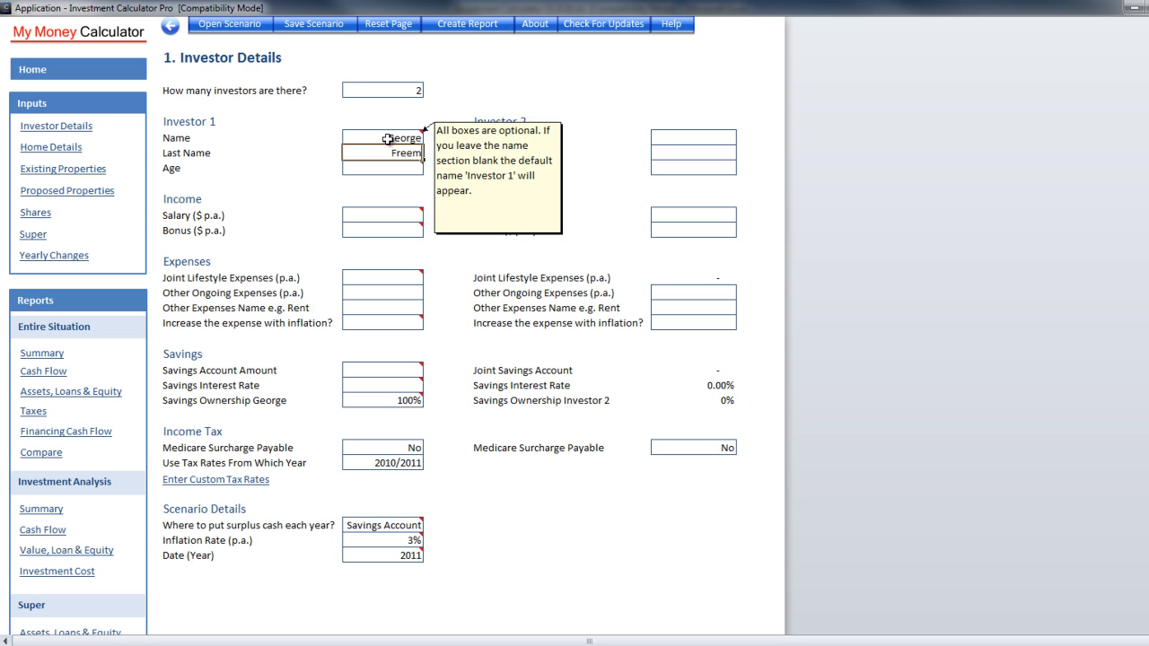
key("Return")
type("39")
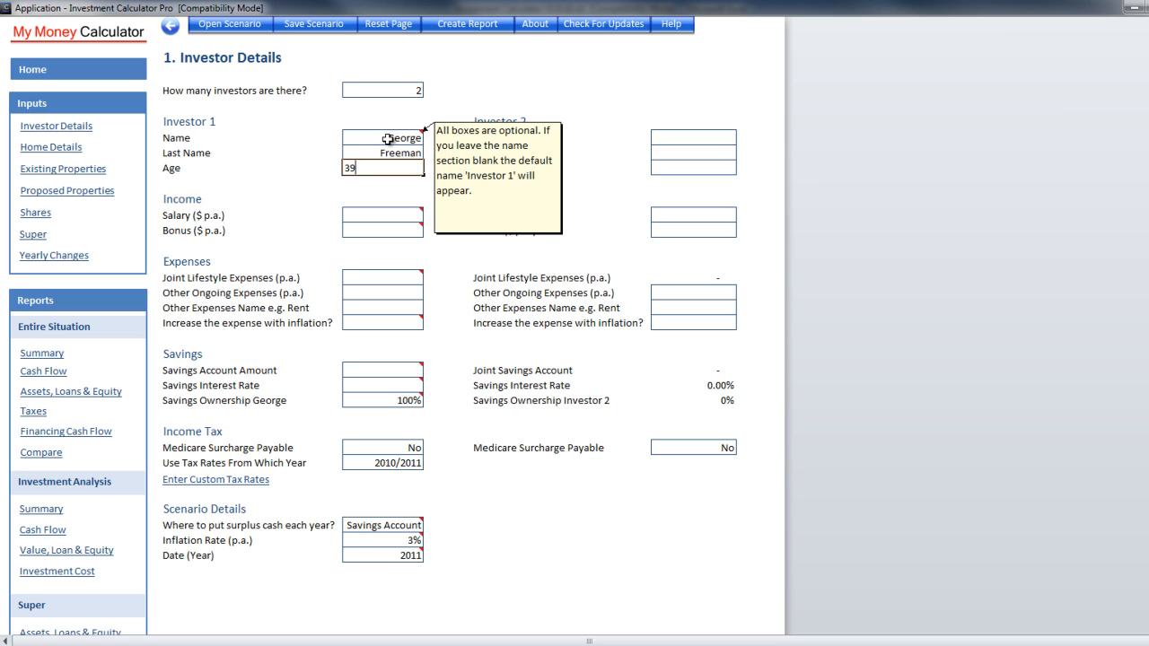
key("Tab")
Enter Investor 2's first name, last name and age 42
key("Up")
key("Up")
mouse_move(387, 138)
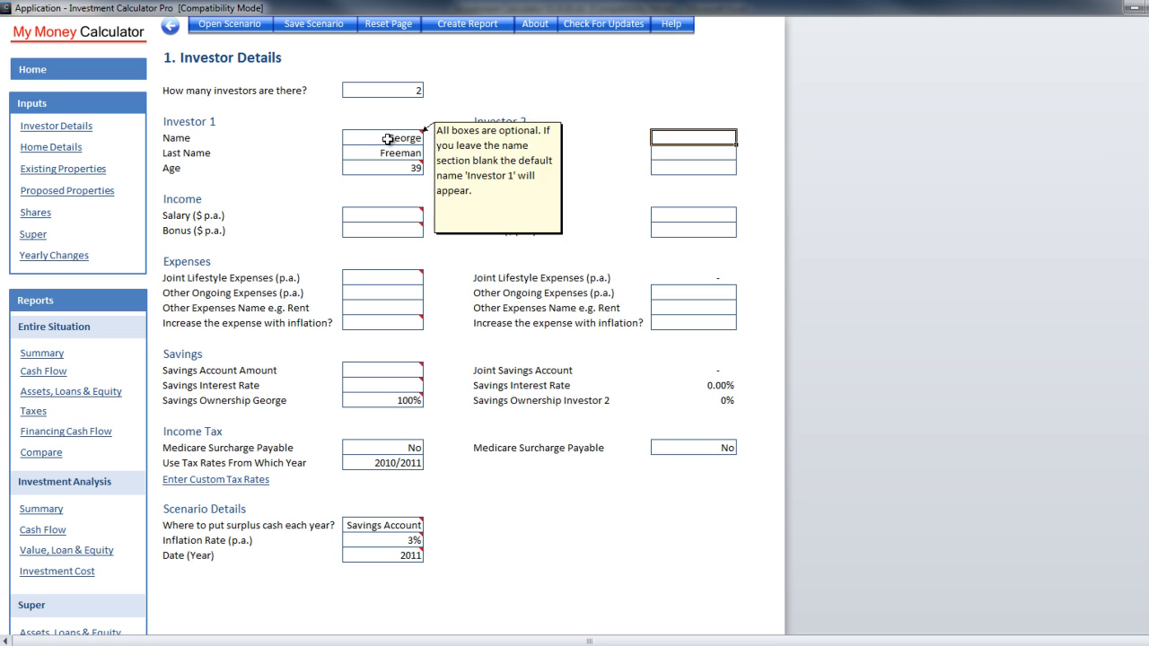
key("Return")
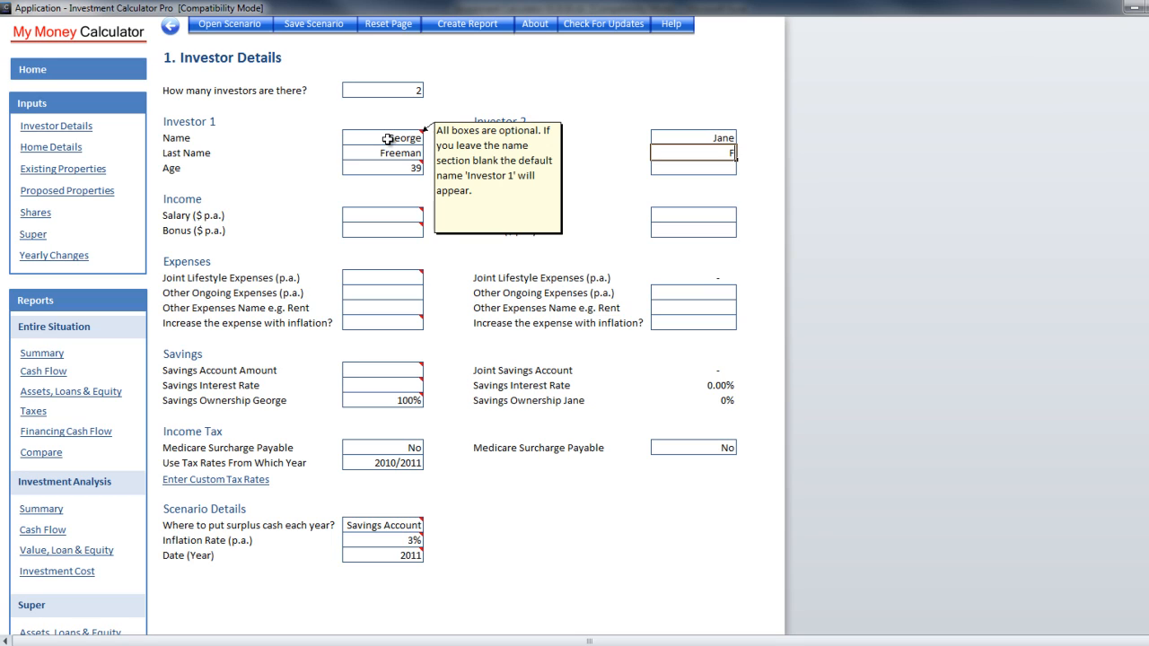
key("Return")
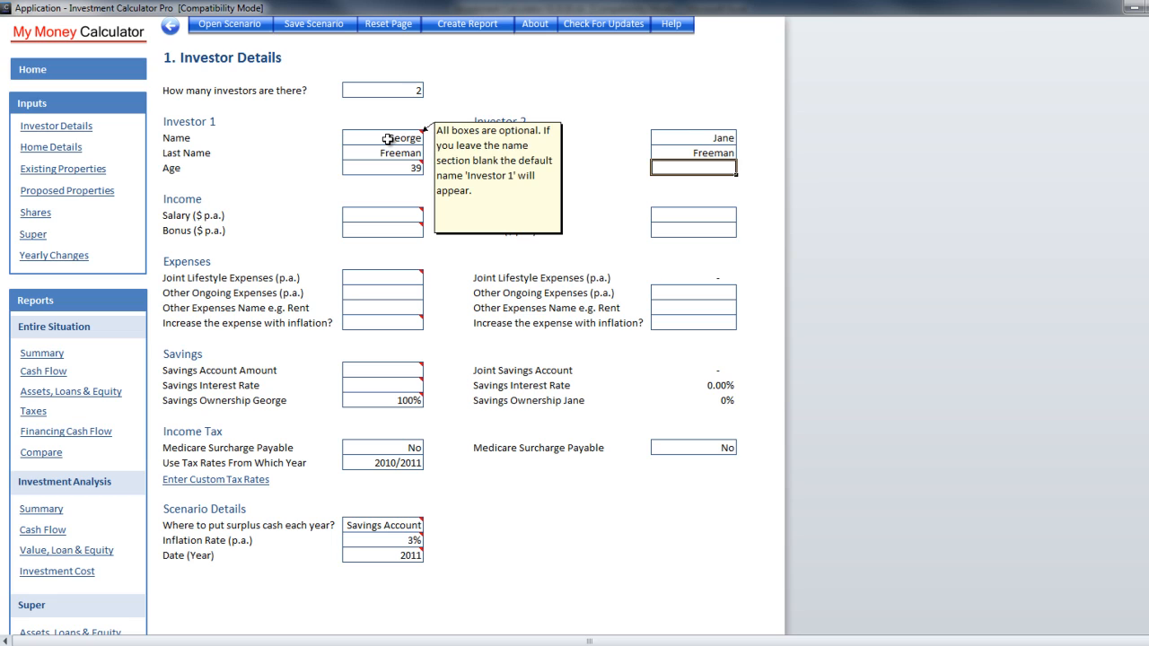
type("42")
key("Return")
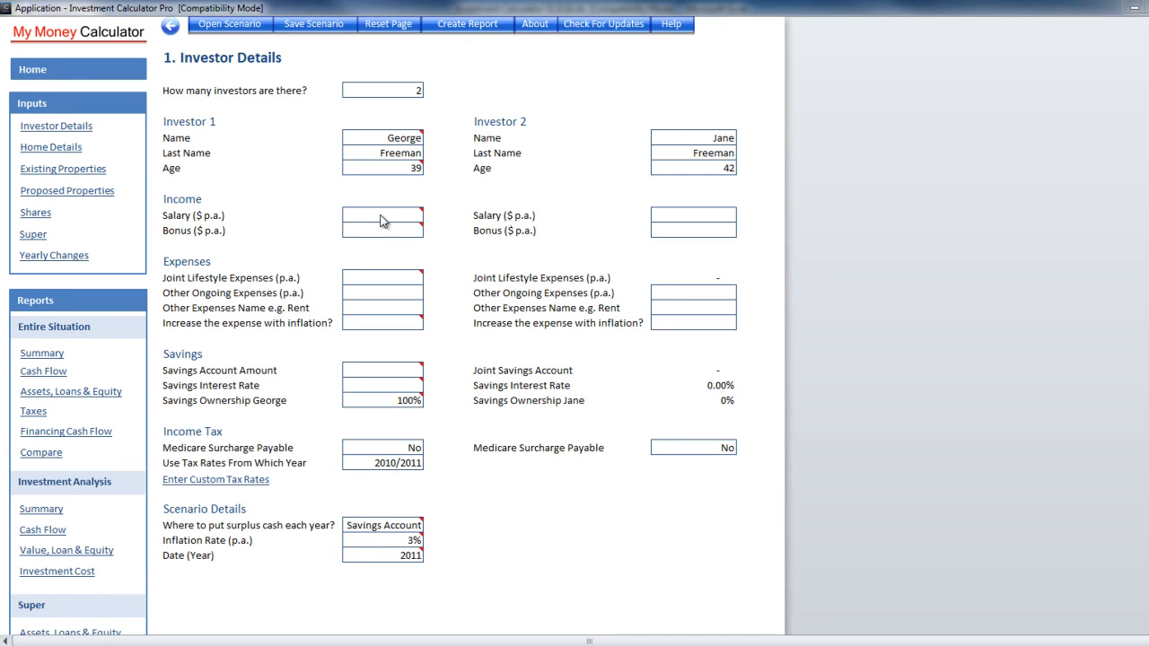
Set Investor 1's salary to 100,000, correcting a mistyped 10,000, and bonus to 5,000
left_click(380, 216)
mouse_move(381, 216)
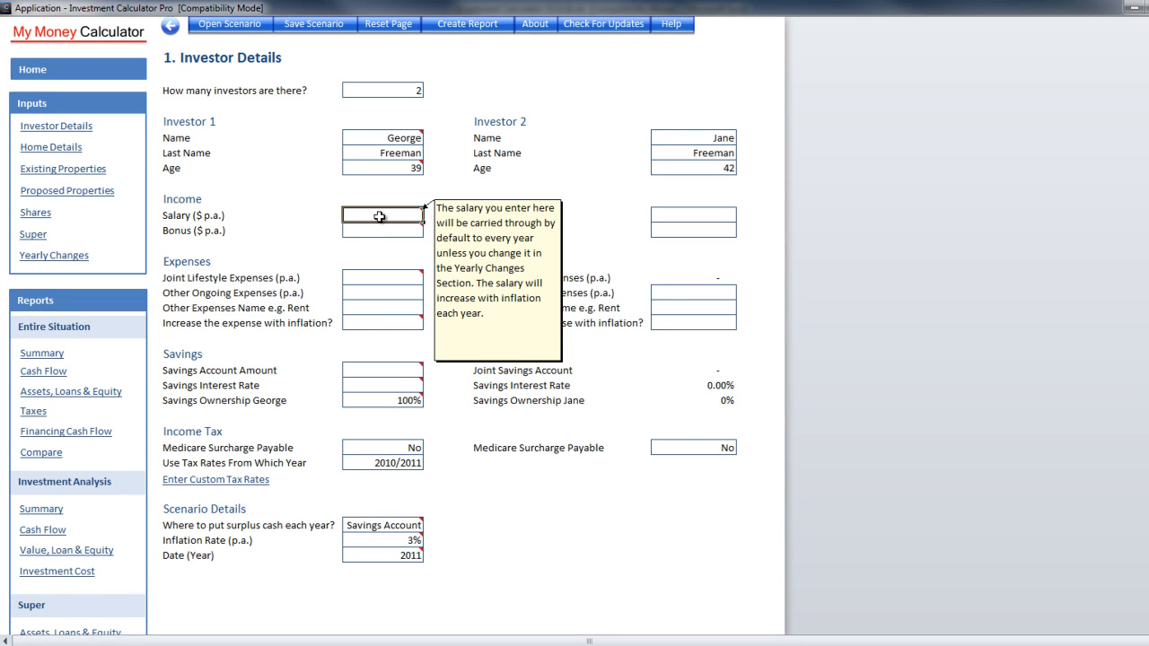
type("10000")
key("Return")
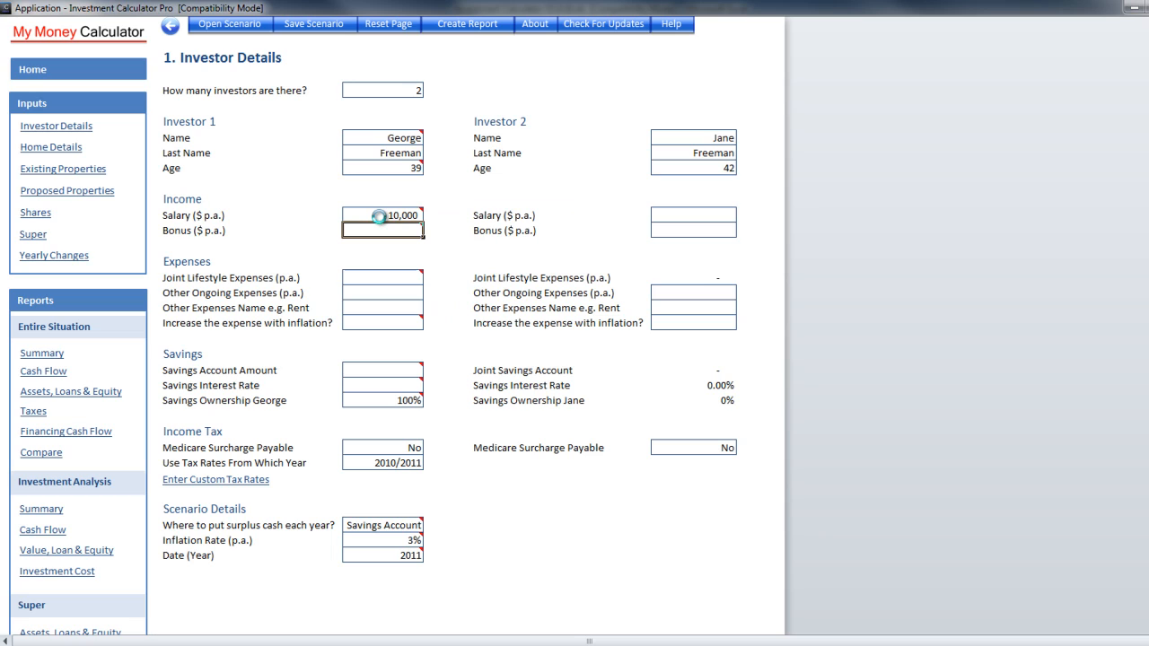
left_click(379, 217)
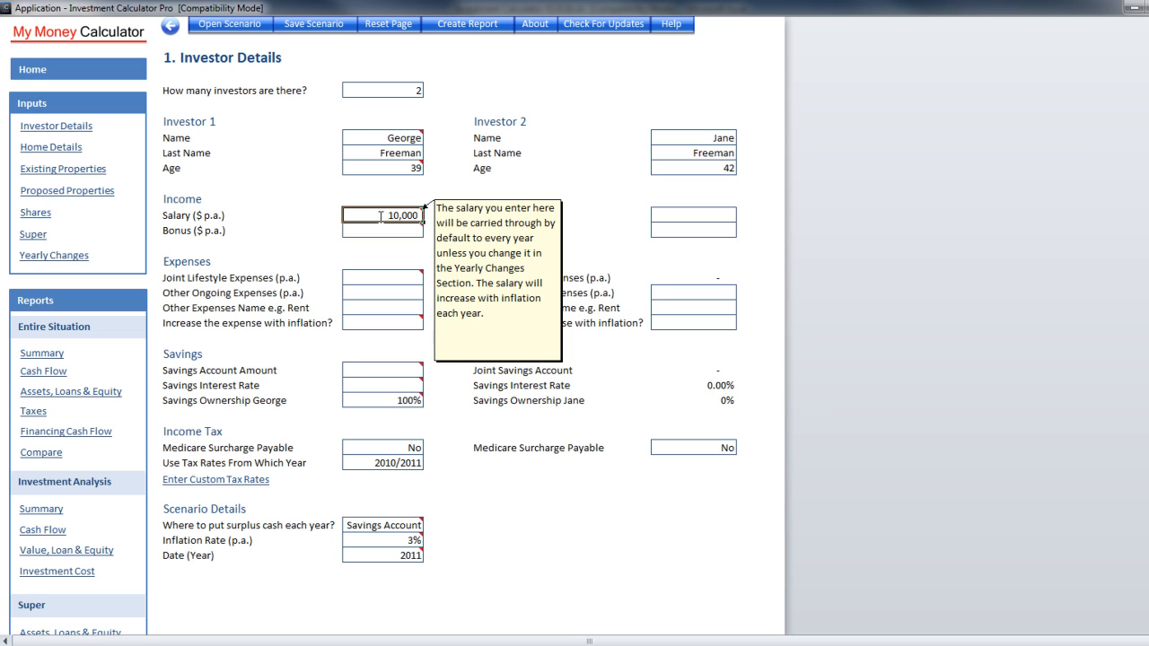
type("100000")
key("Return")
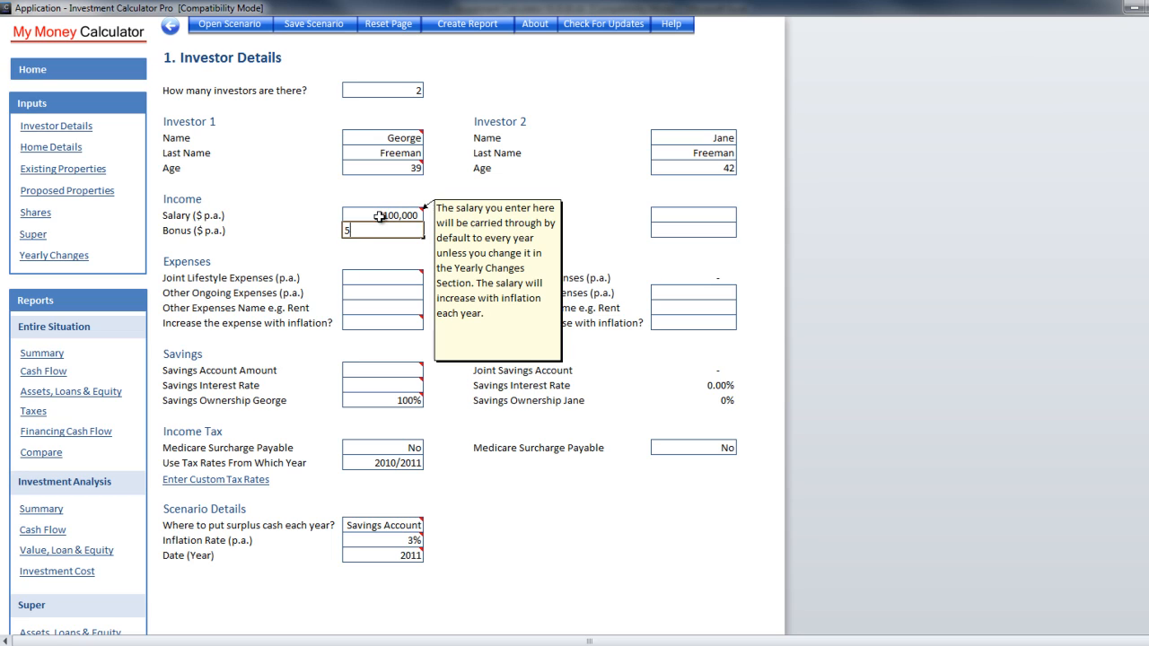
type("5000")
key("Return")
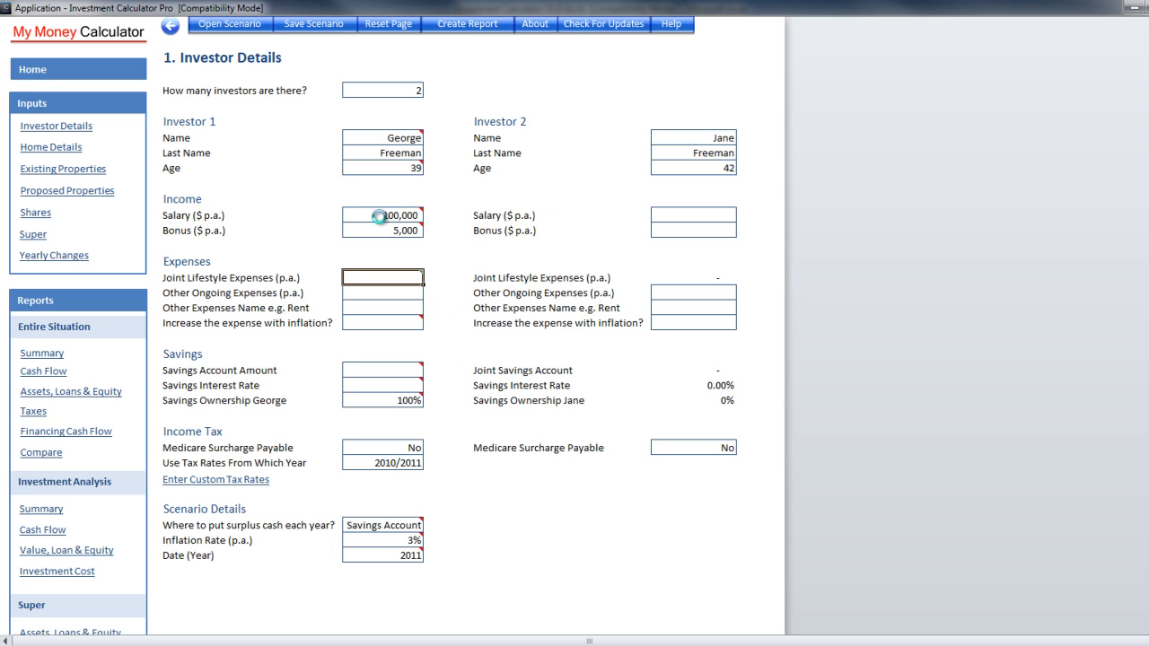
Set Investor 2's salary to 120,000 and bonus to 10,000
left_click(379, 216)
key("Tab")
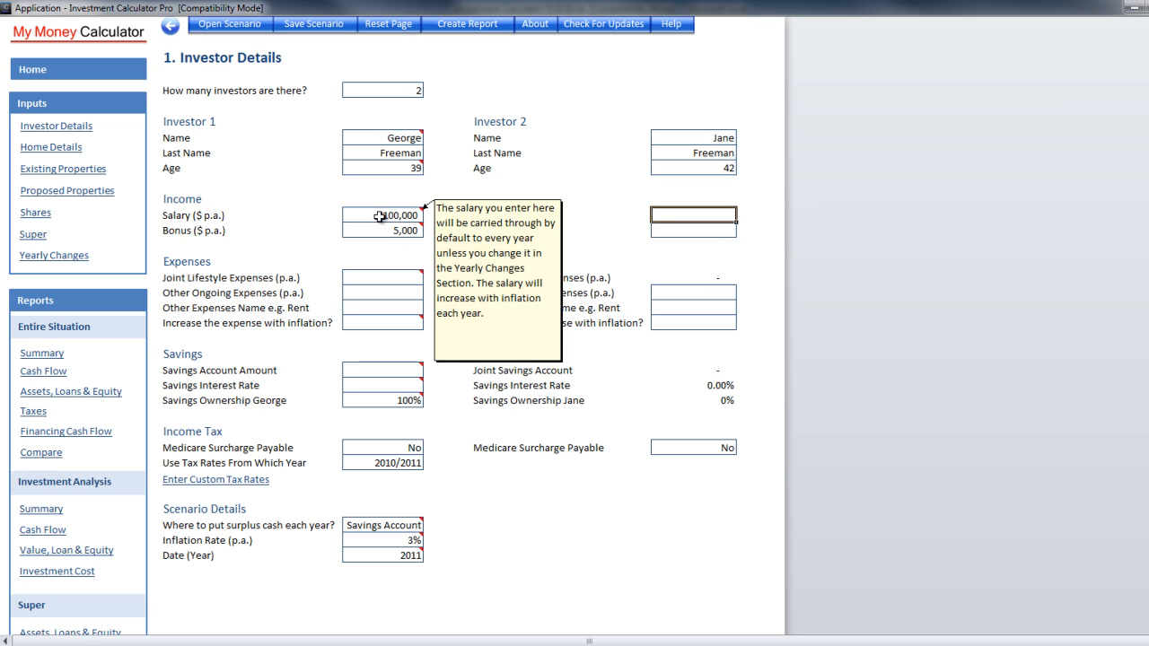
type("120,")
type("0000")
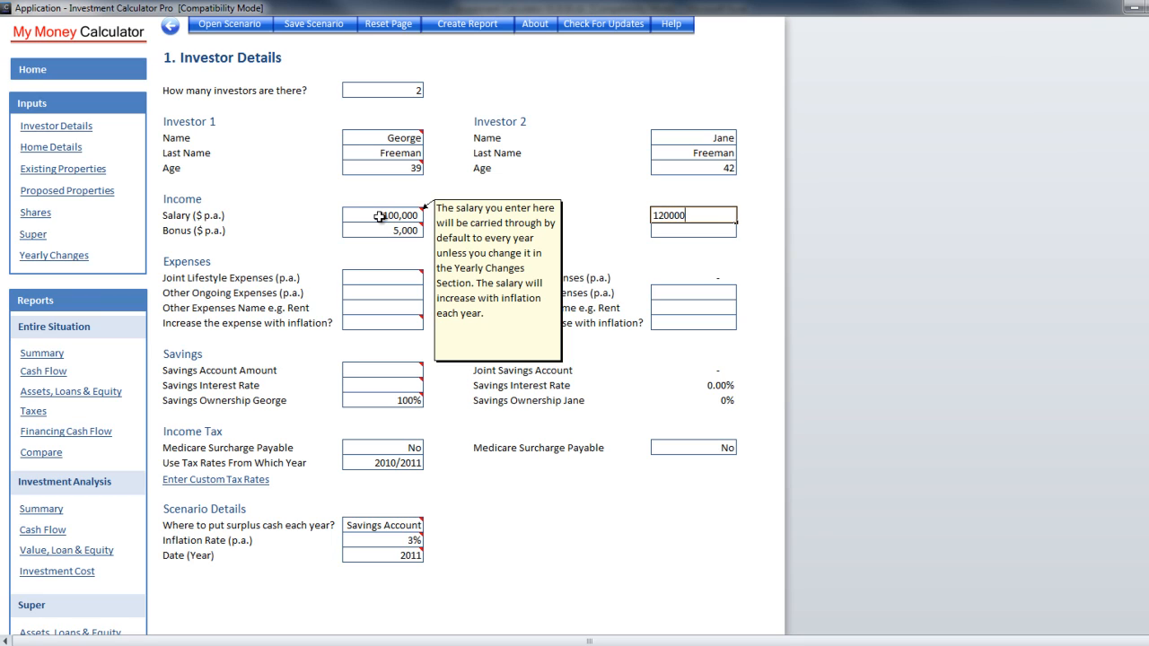
key("Return")
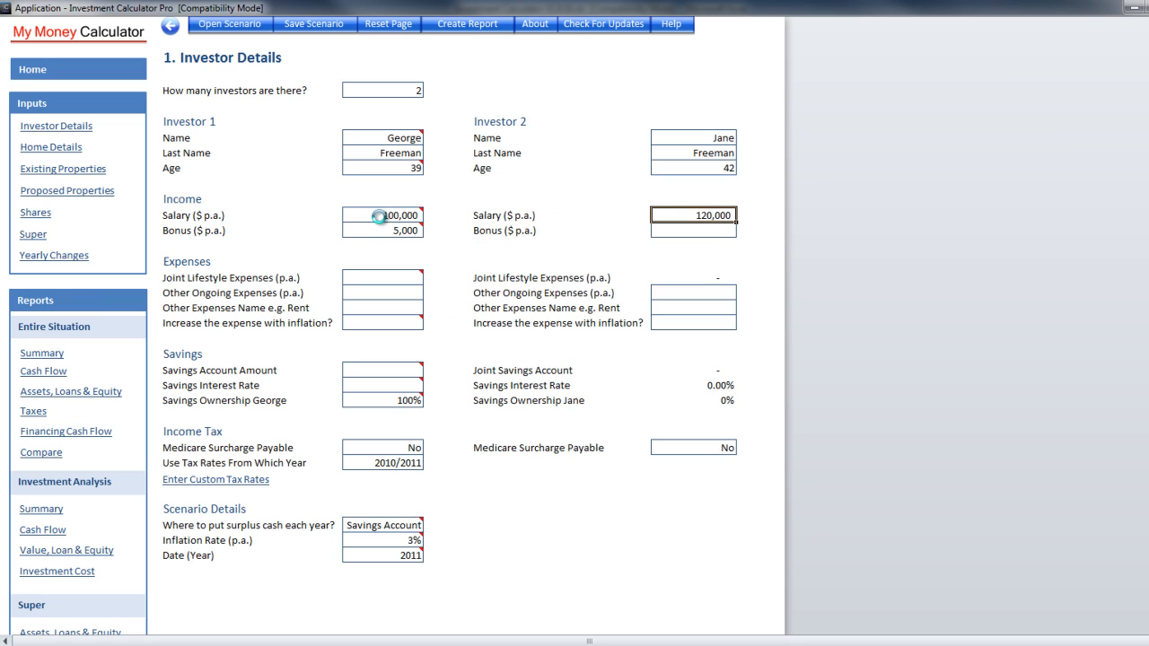
type("10000")
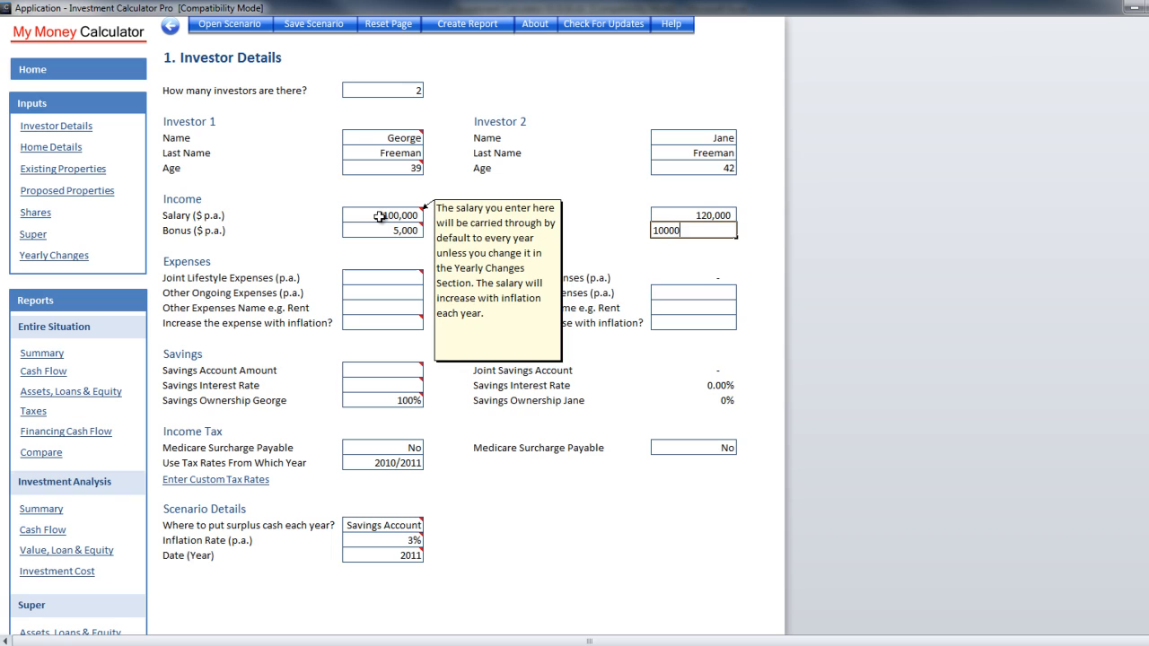
key("Return")
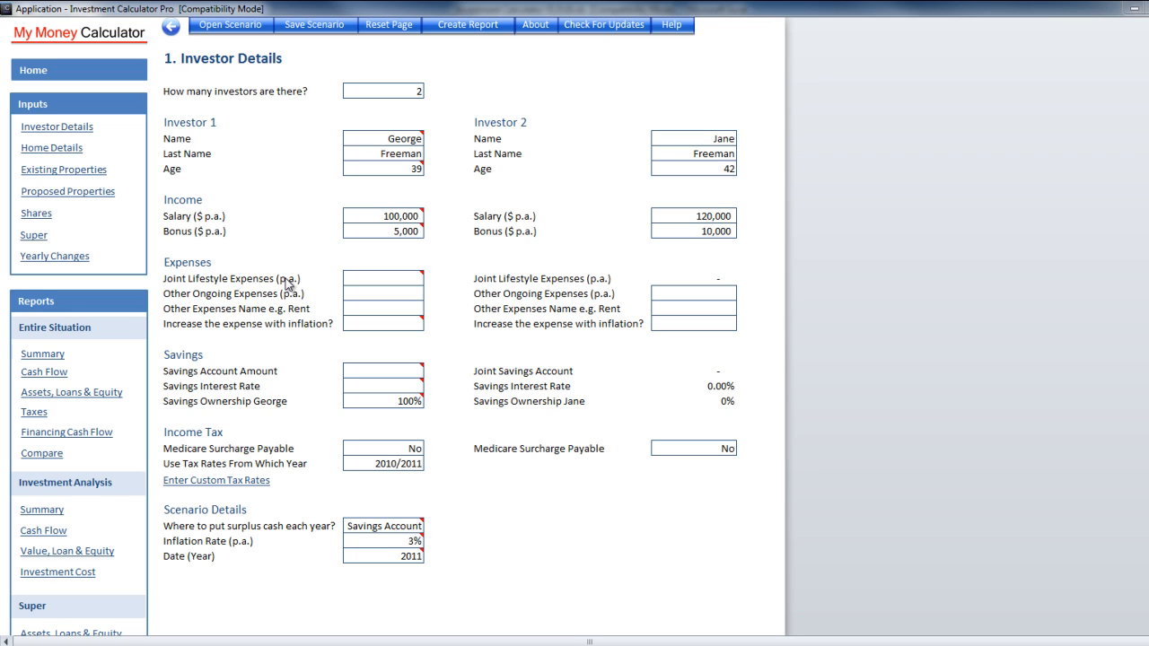
Enter joint lifestyle expenses of 100,000 and a 15,000 inflation-linked 'Car' expense for Investor 1
left_click(365, 278)
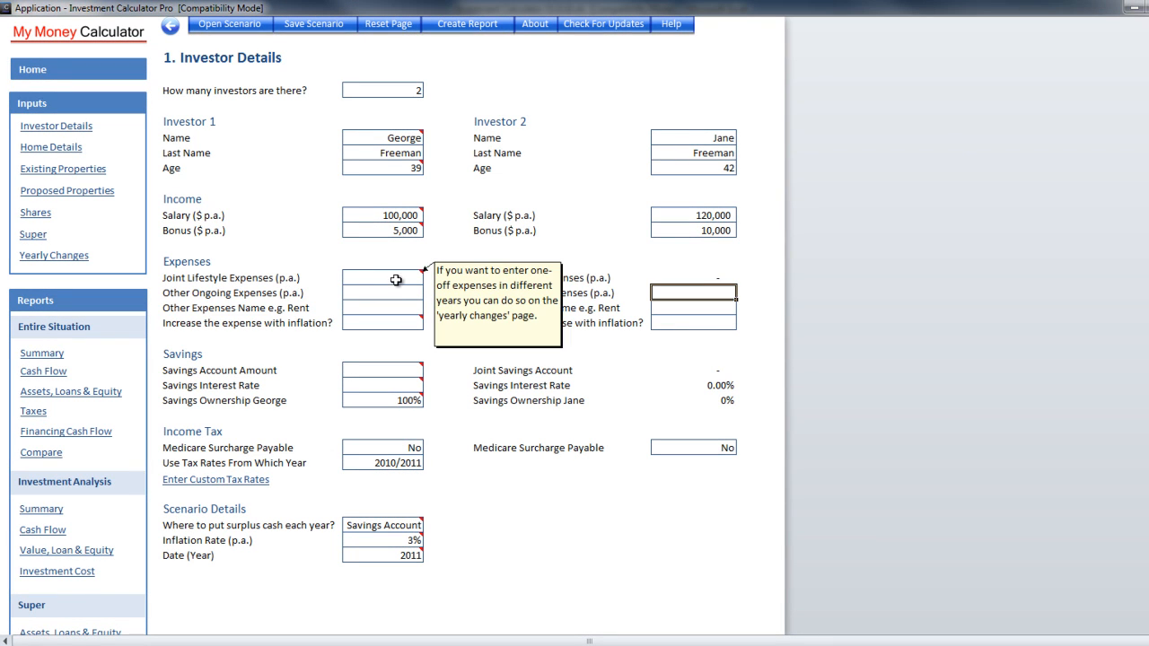
left_click(397, 279)
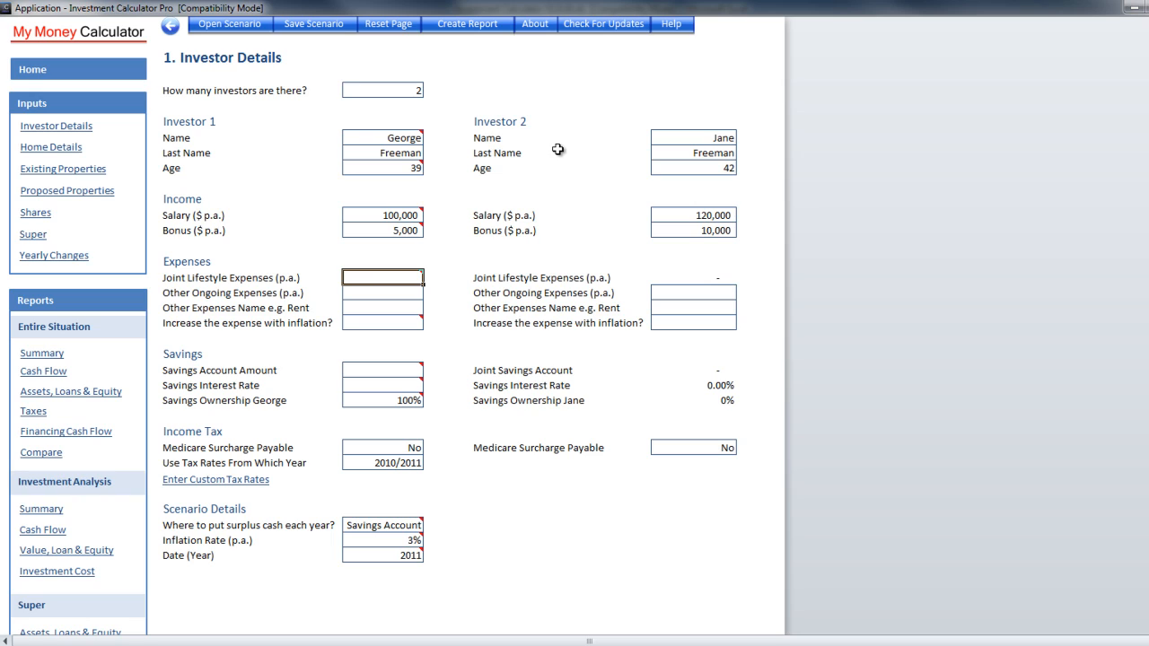
type("100000")
key("Return")
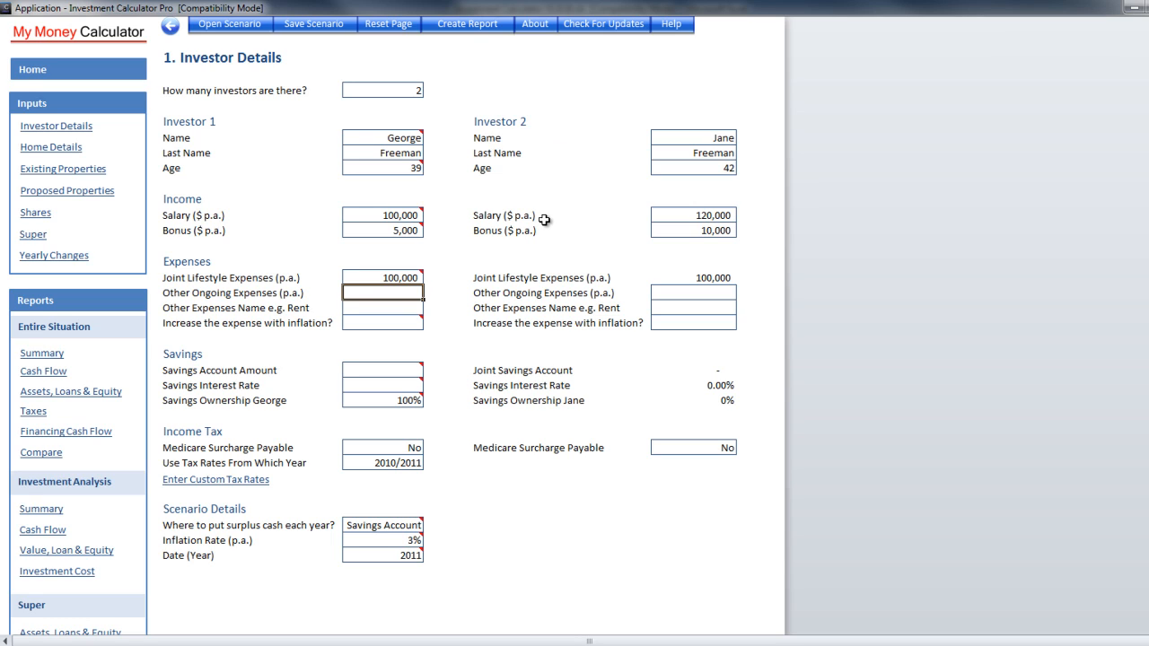
type("15000")
key("Return")
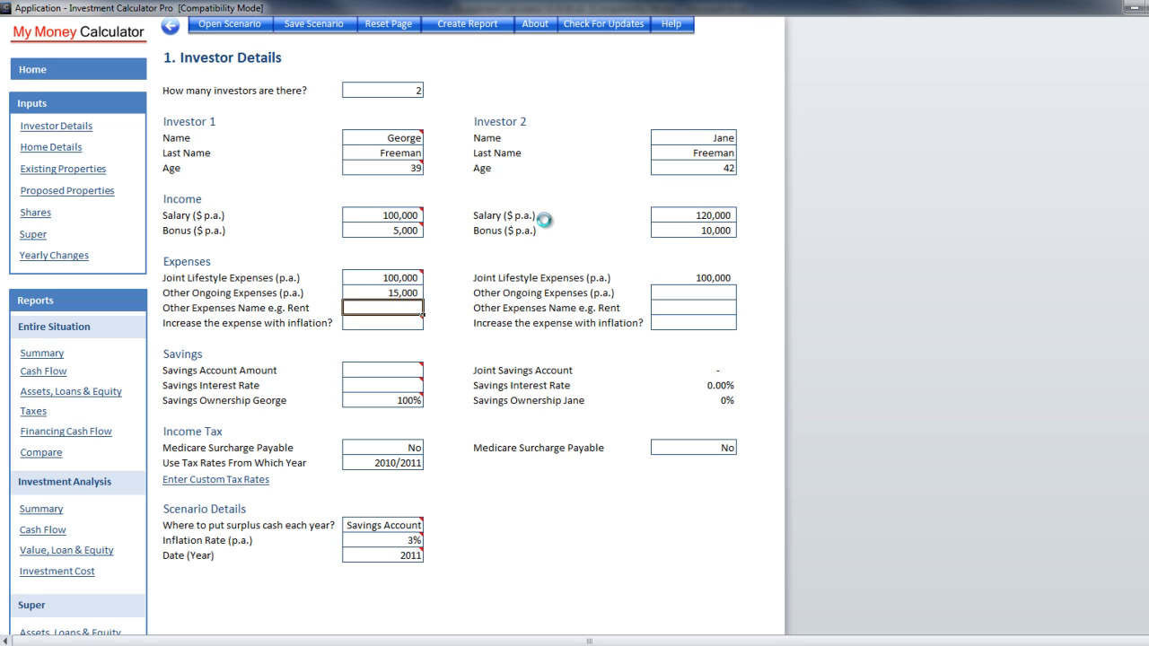
type("Car")
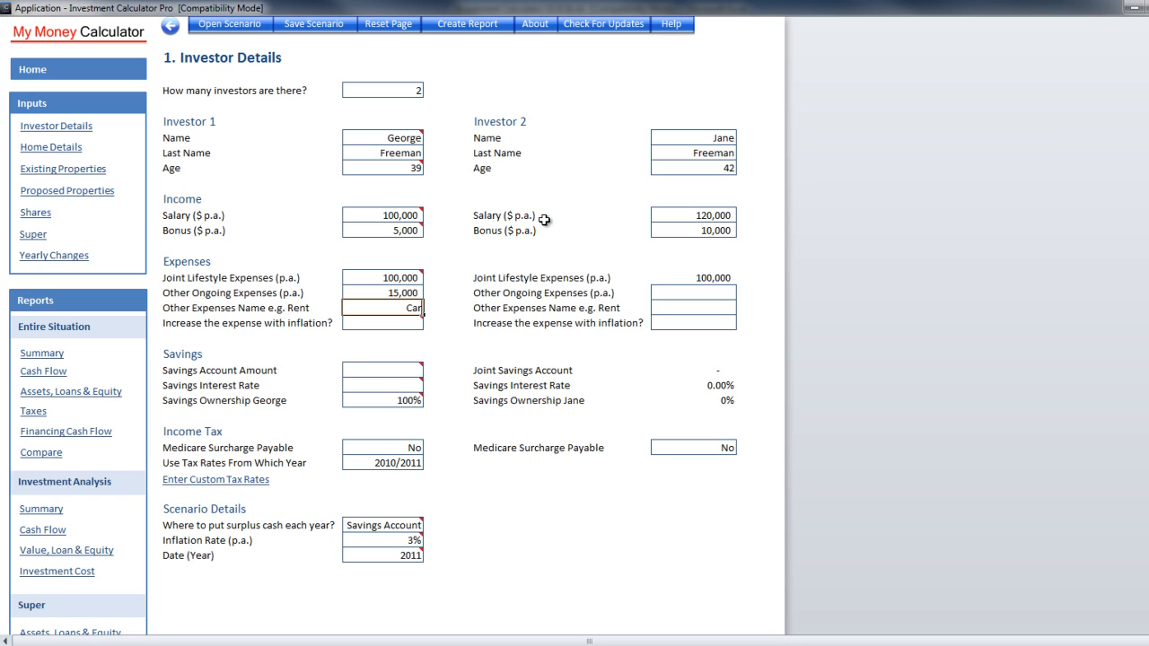
key("Return")
left_click(430, 322)
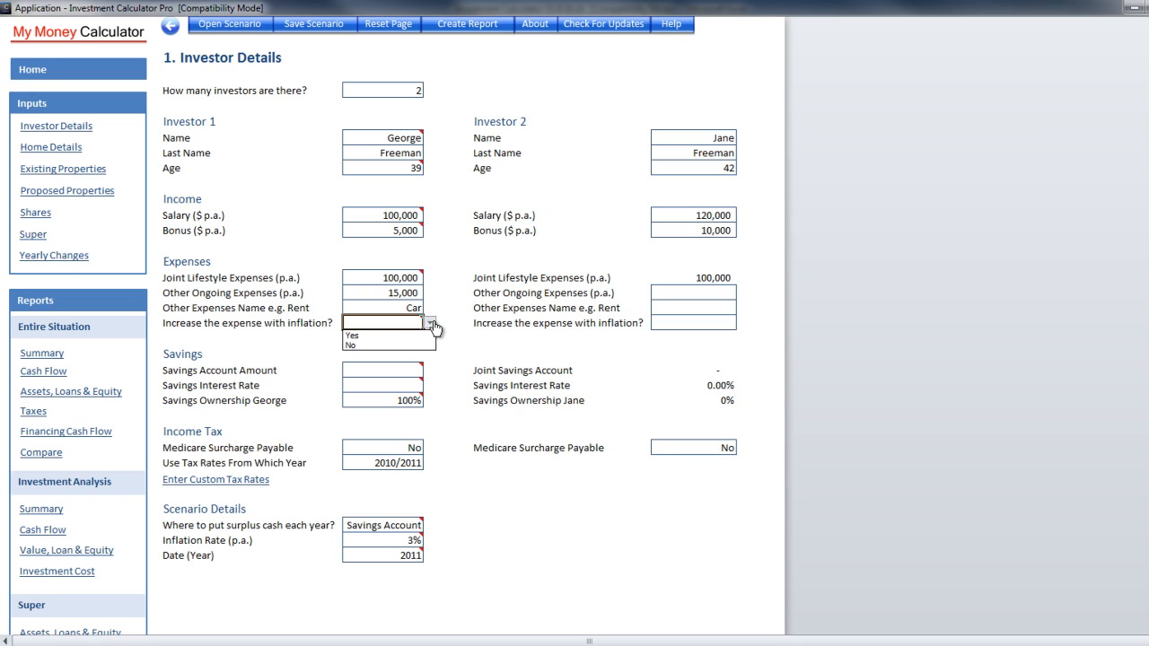
left_click(400, 337)
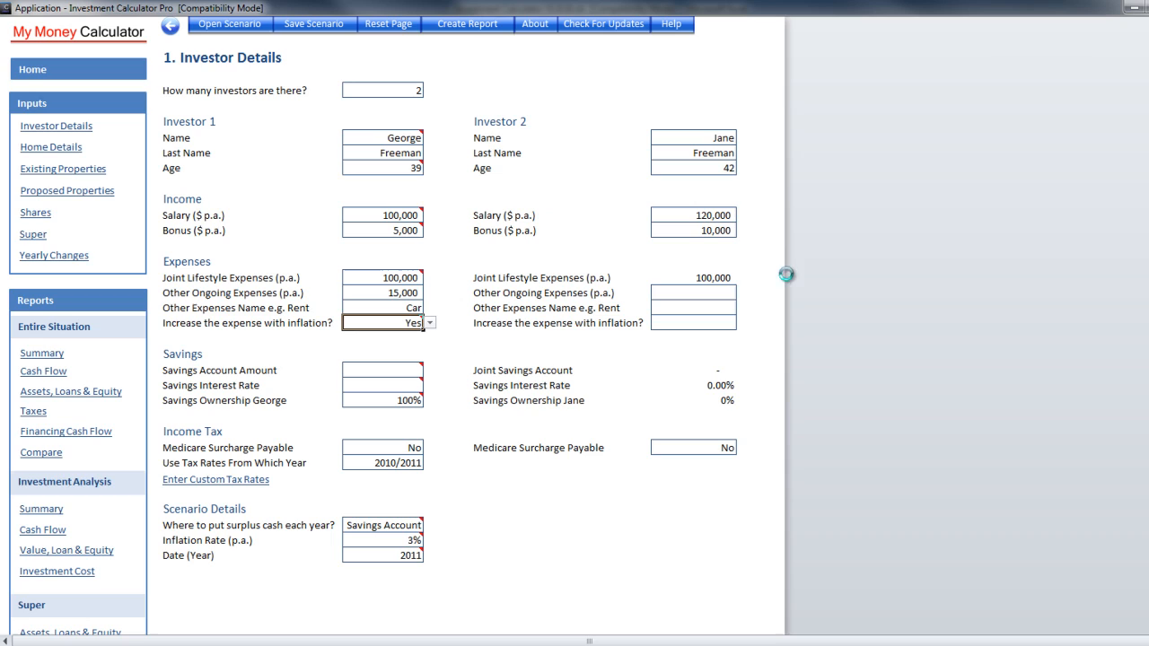
Add Investor 2's 10,000 'Shopping' expense, set to increase with inflation
left_click(699, 293)
type("10000")
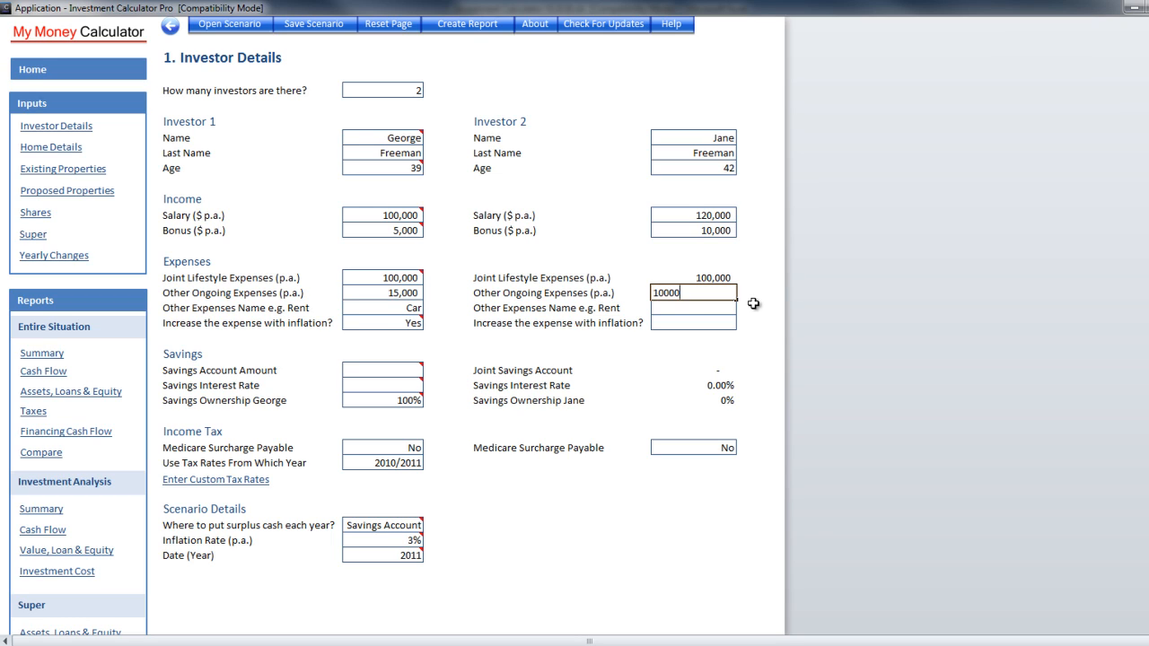
key("Return")
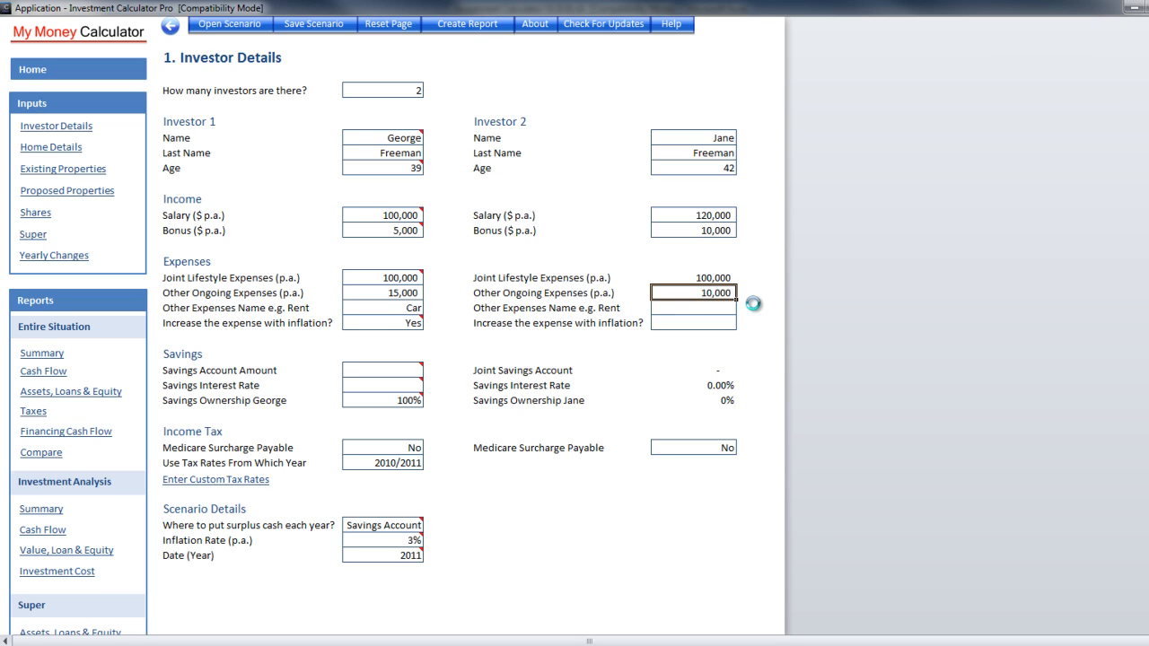
type("Shopping")
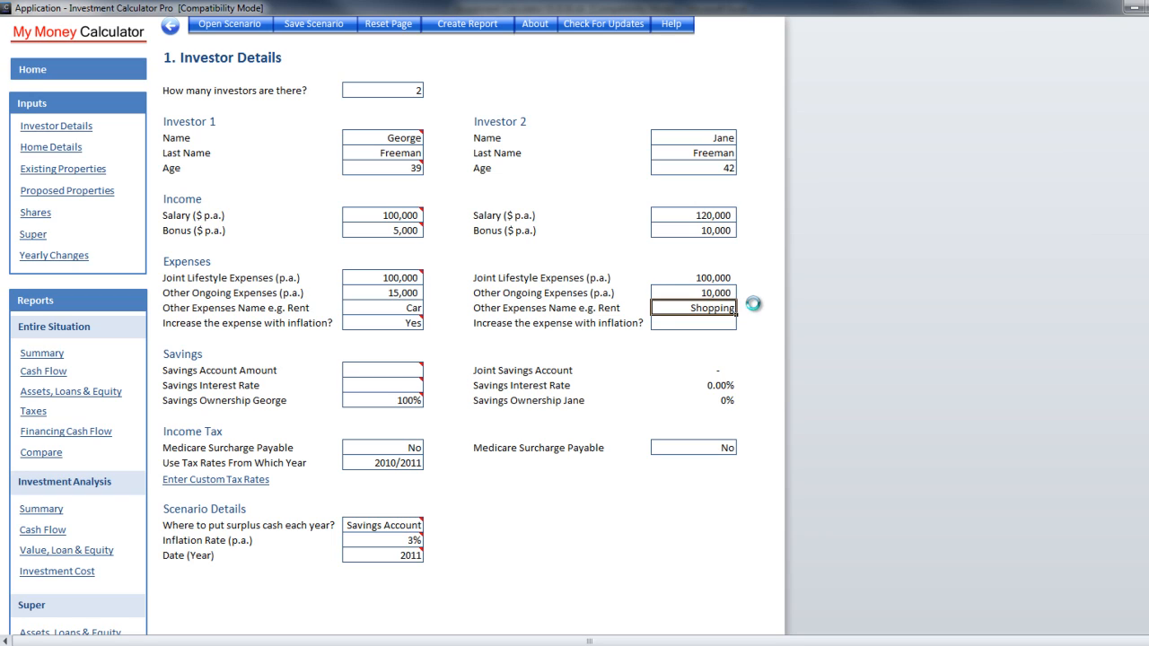
key("Return")
left_click(742, 322)
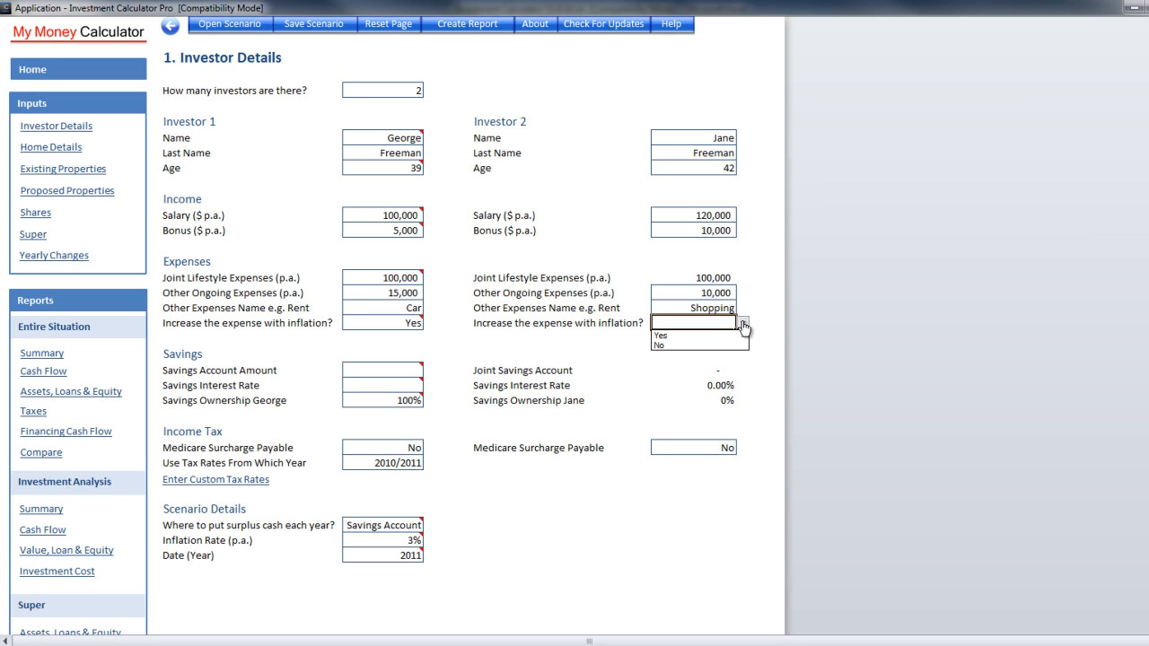
left_click(701, 335)
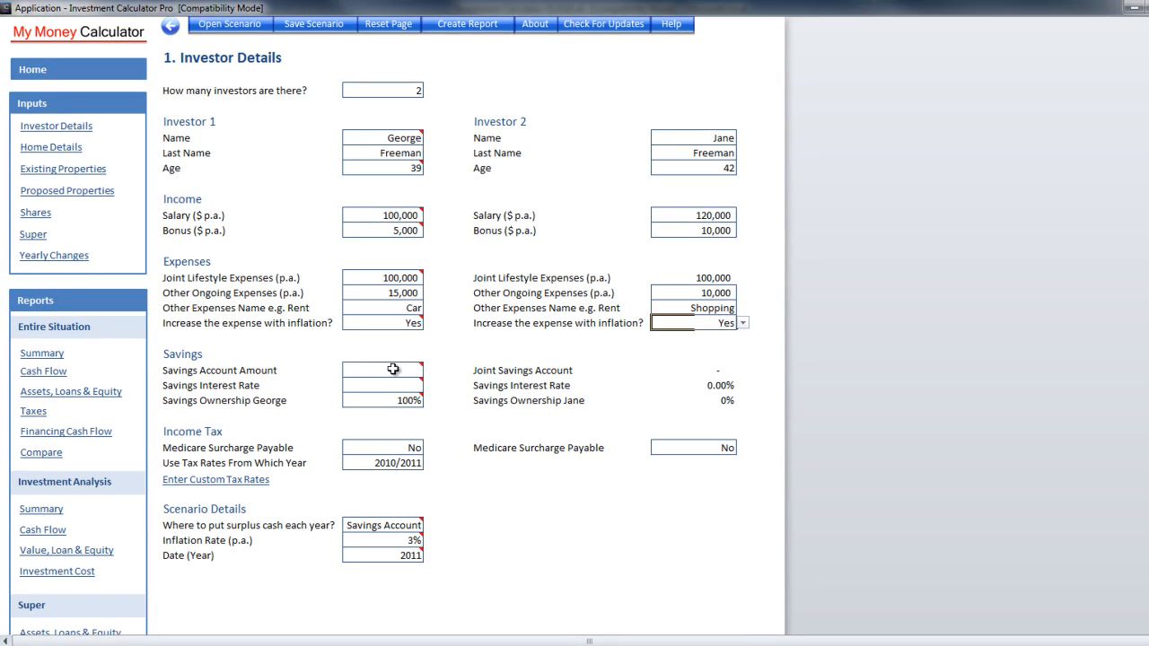
Enter a 100,000 savings account at 5.5% interest with 50% ownership
left_click(418, 370)
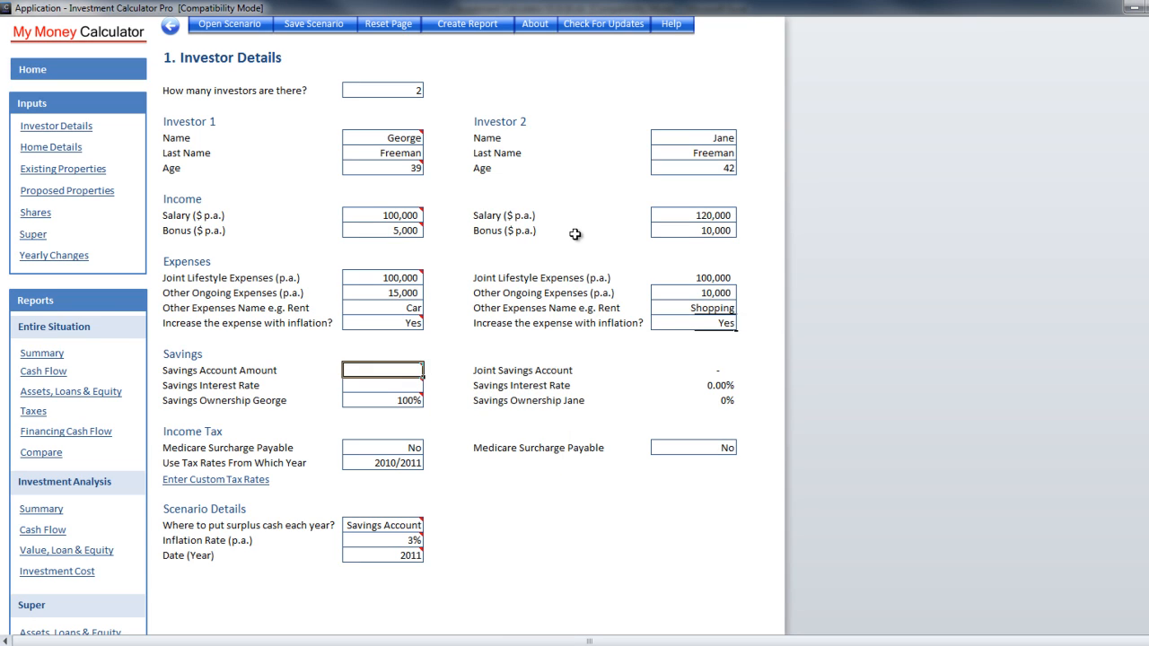
type("100000")
key("Return")
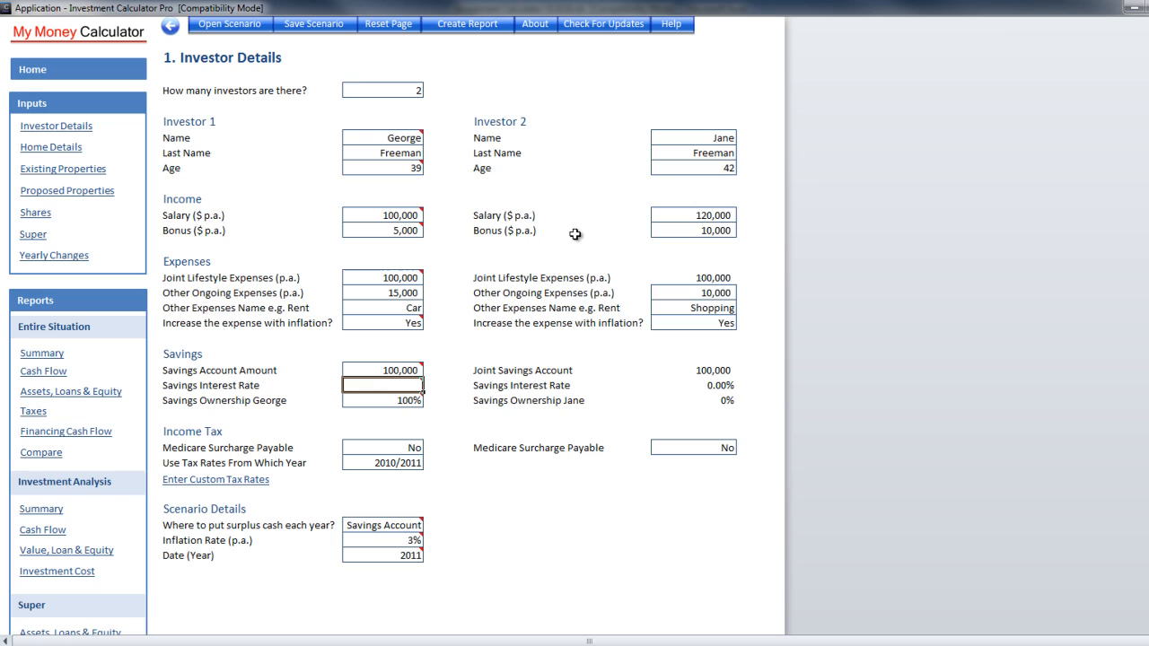
type("5.5")
key("Return")
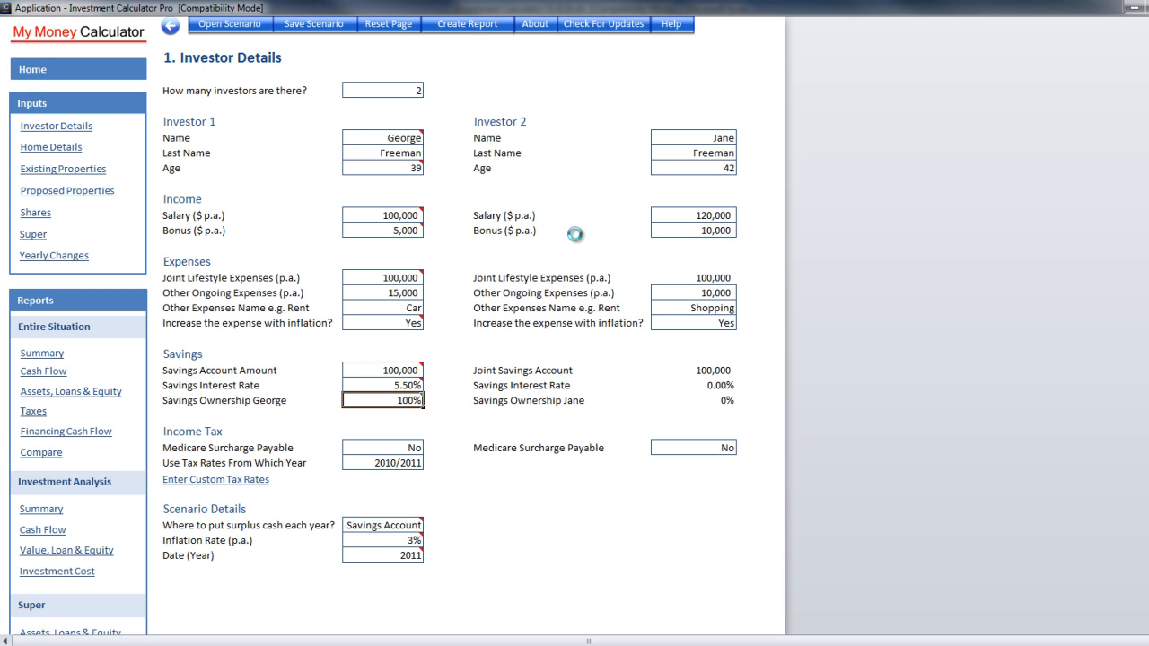
type("50")
key("Return")
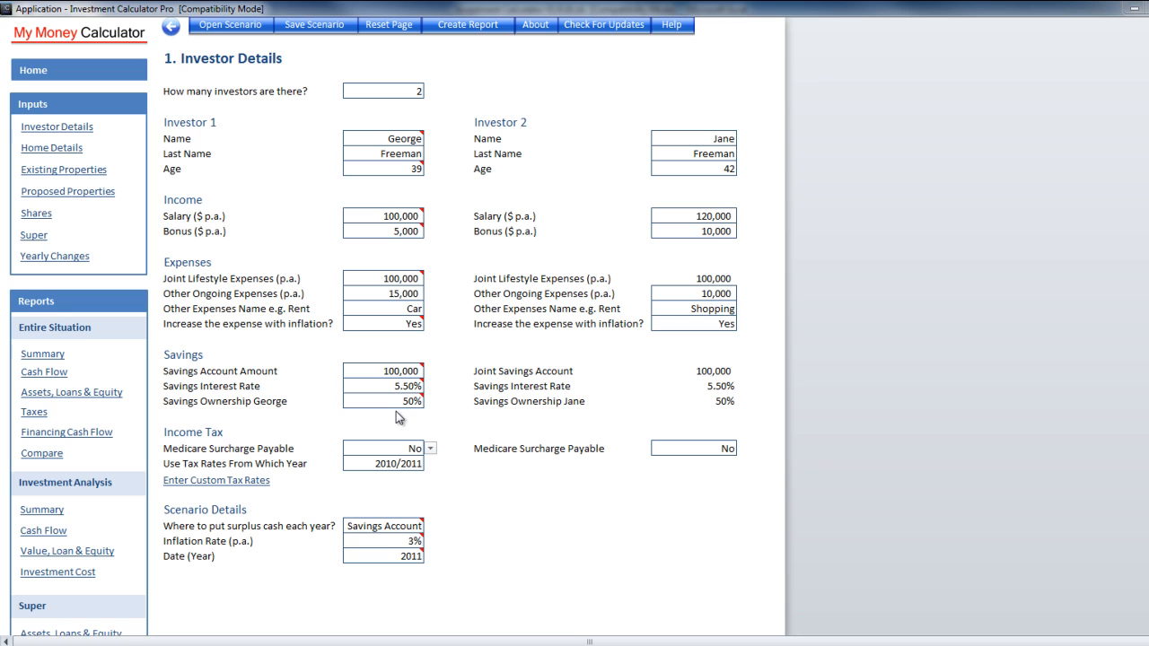
Follow the Enter Custom Tax Rates link under Income Tax
left_click(212, 480)
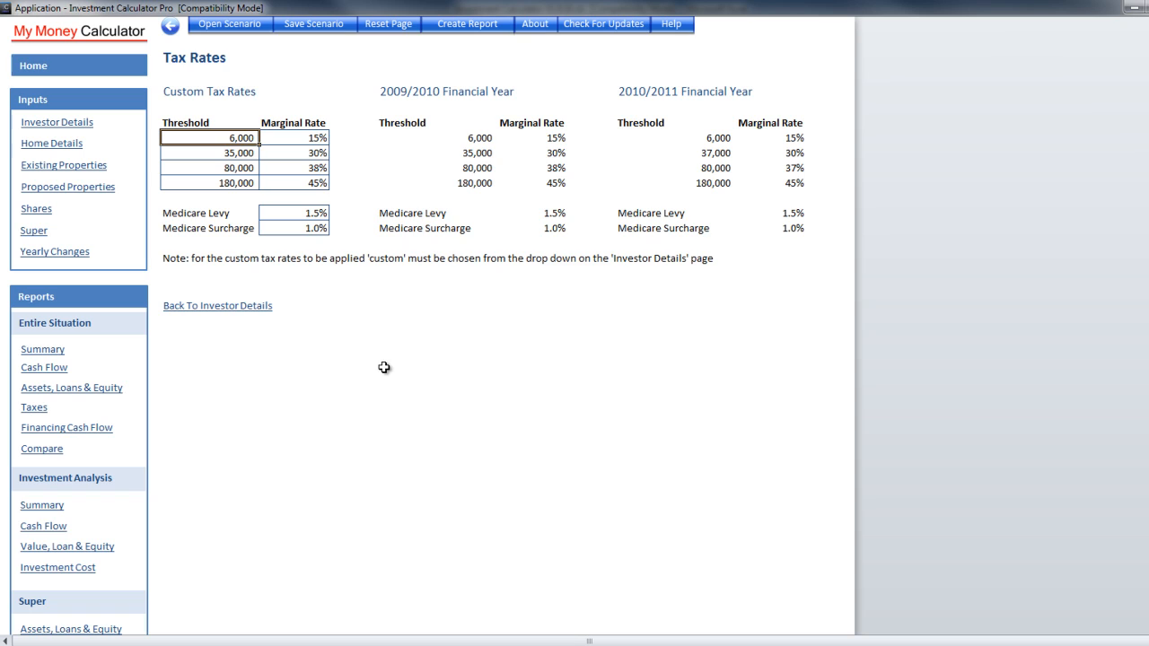
Go back to Investor Details, then open the Entire Situation Summary charts
left_click(255, 307)
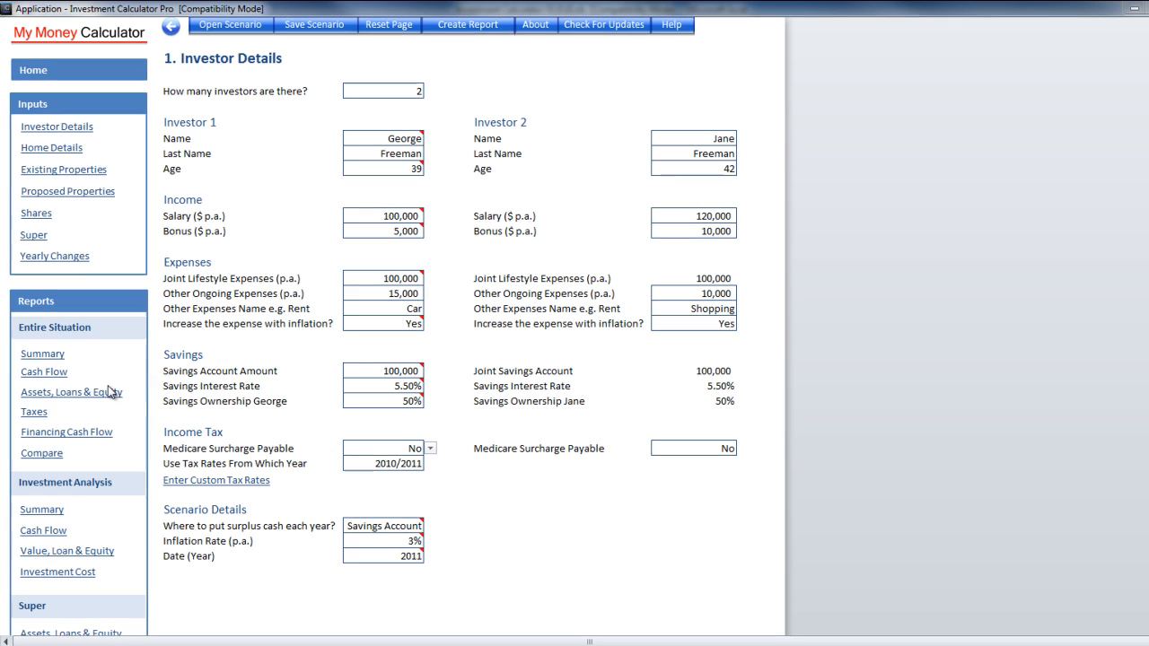
left_click(40, 360)
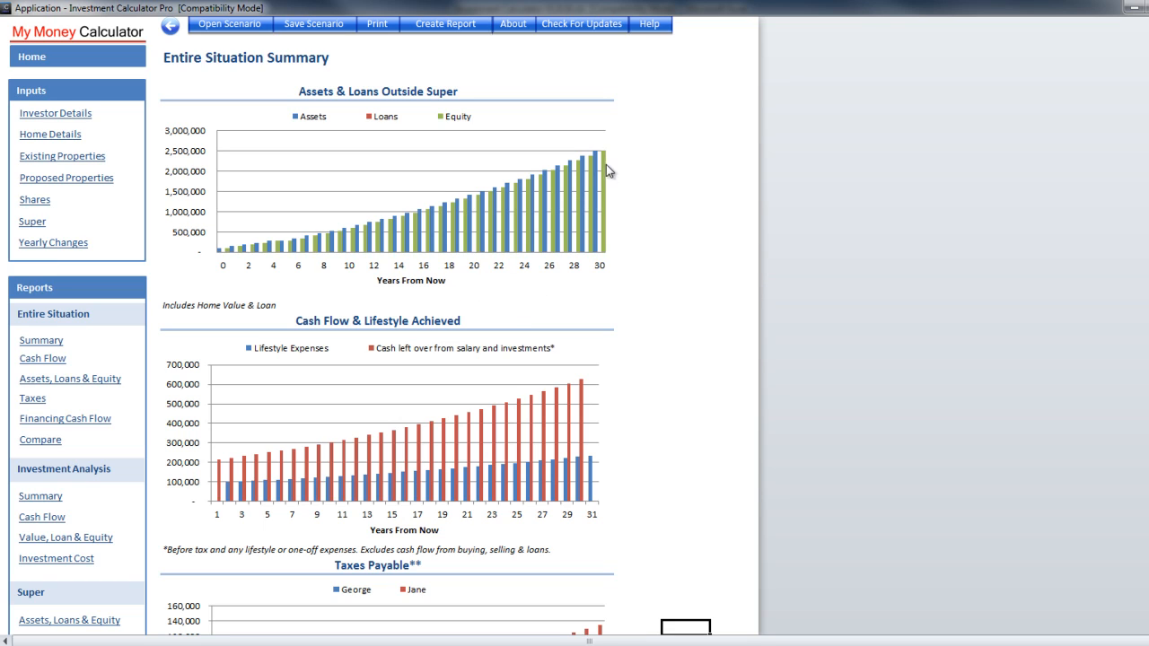
Scroll through the summary charts, then open the Entire Situation Cash Flow table
mouse_move(605, 165)
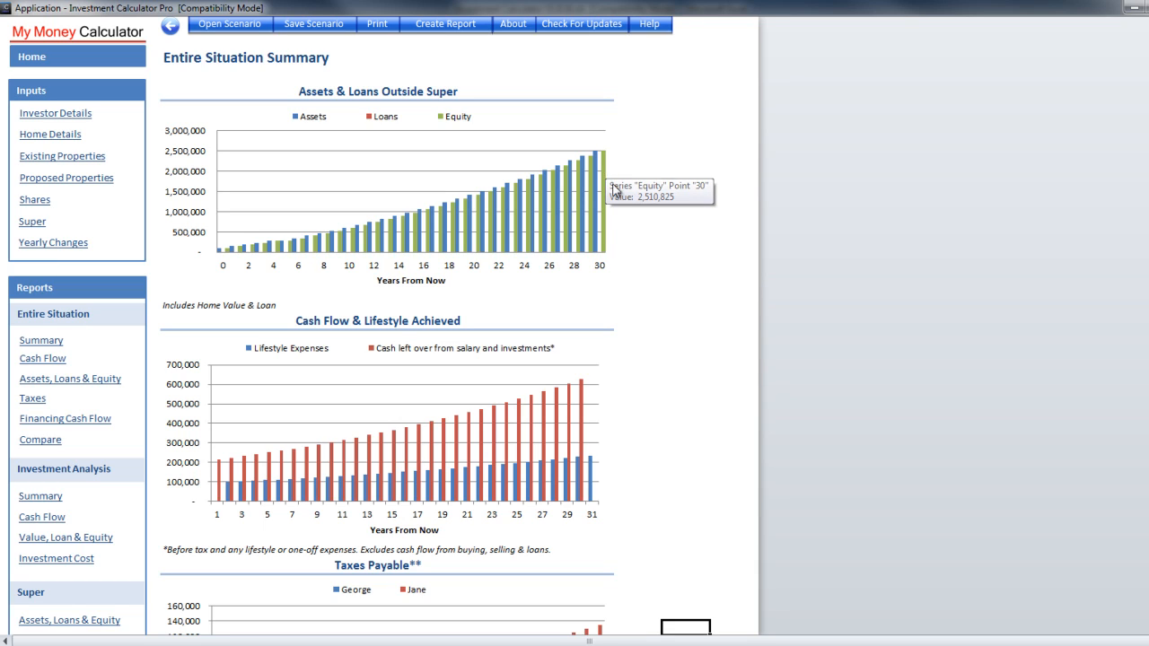
scroll(626, 244, "down", 2)
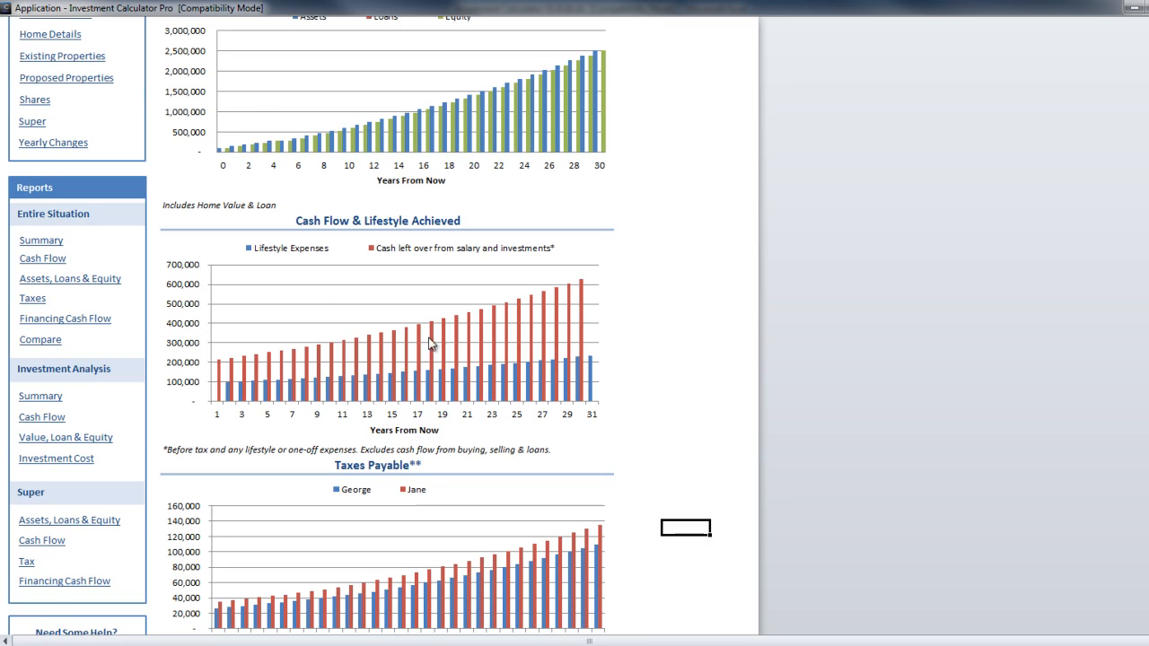
scroll(351, 372, "down", 1)
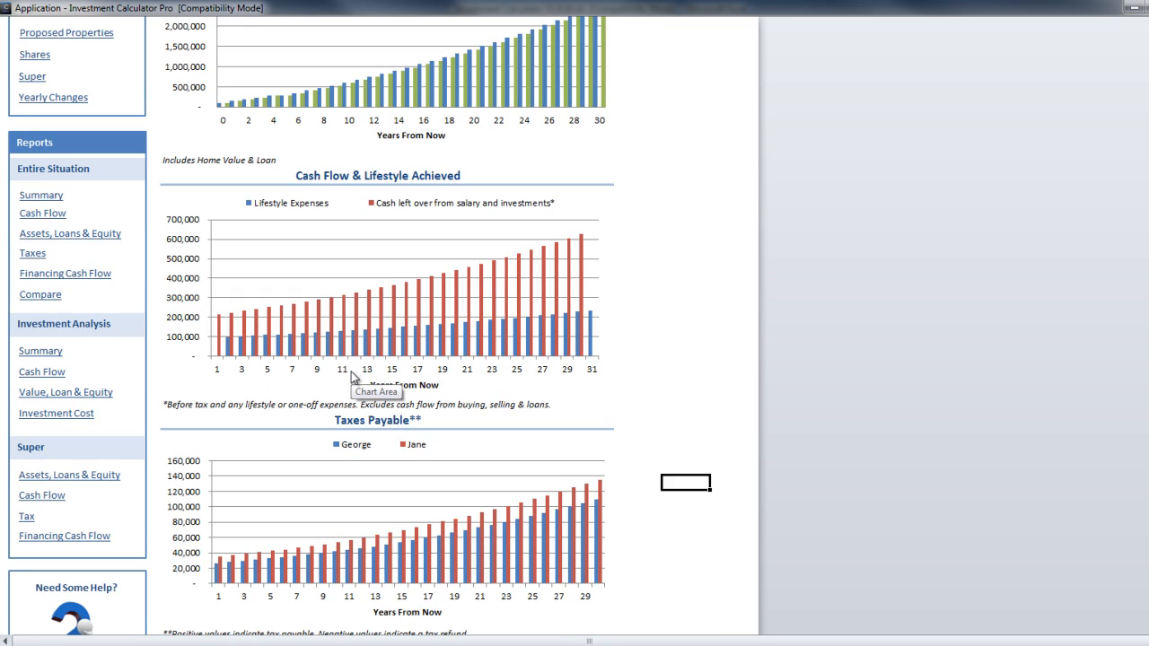
scroll(352, 377, "down", 3)
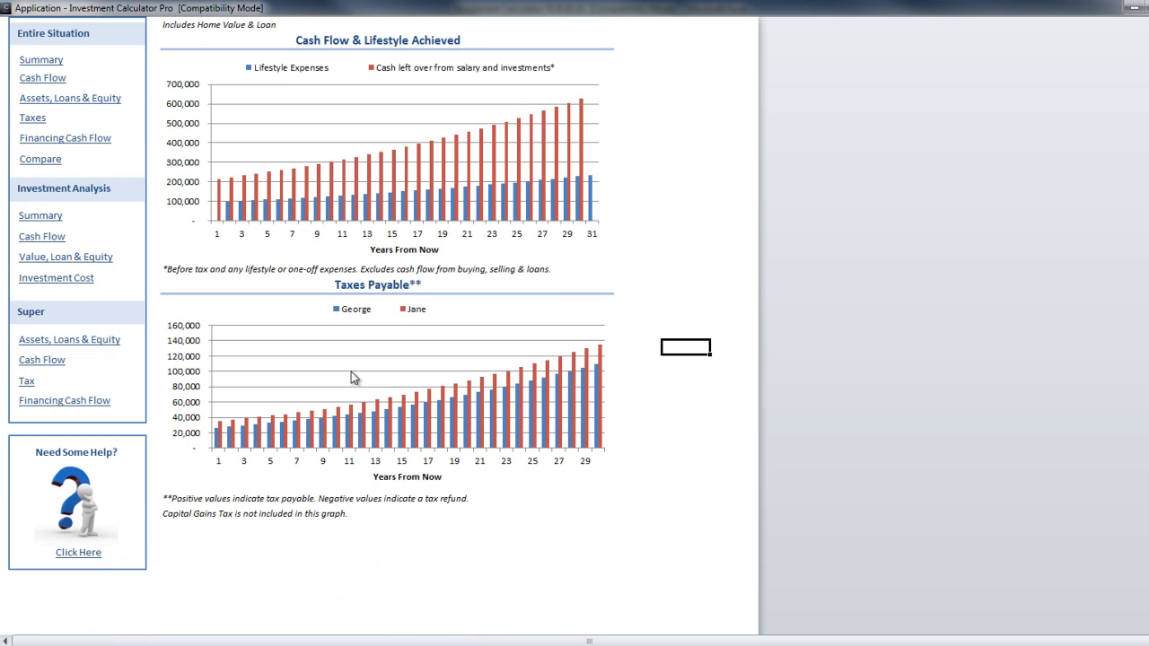
mouse_move(359, 436)
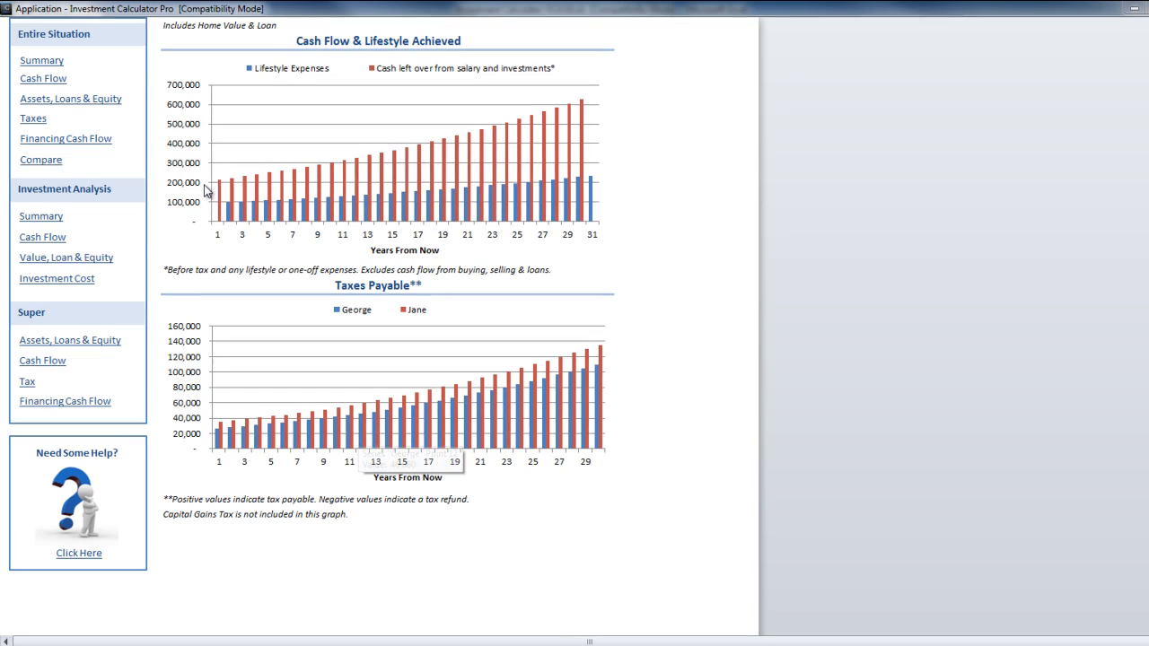
left_click(52, 81)
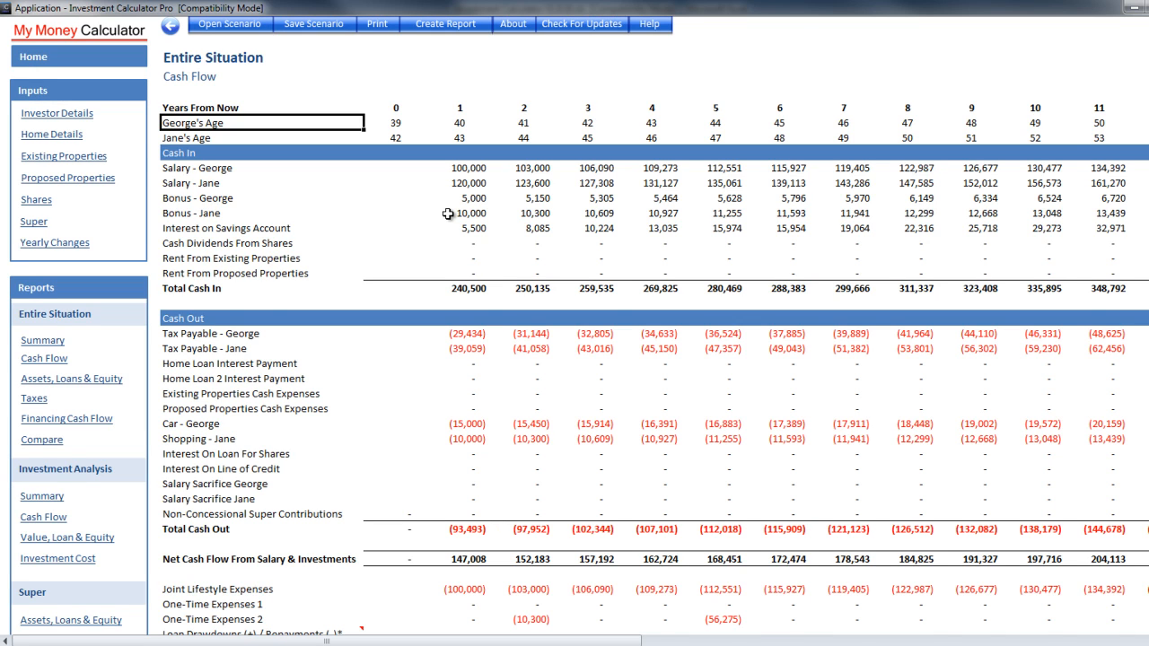
Scroll through the cash flow table, then return to the Investor Details page
scroll(448, 214, "down", 1)
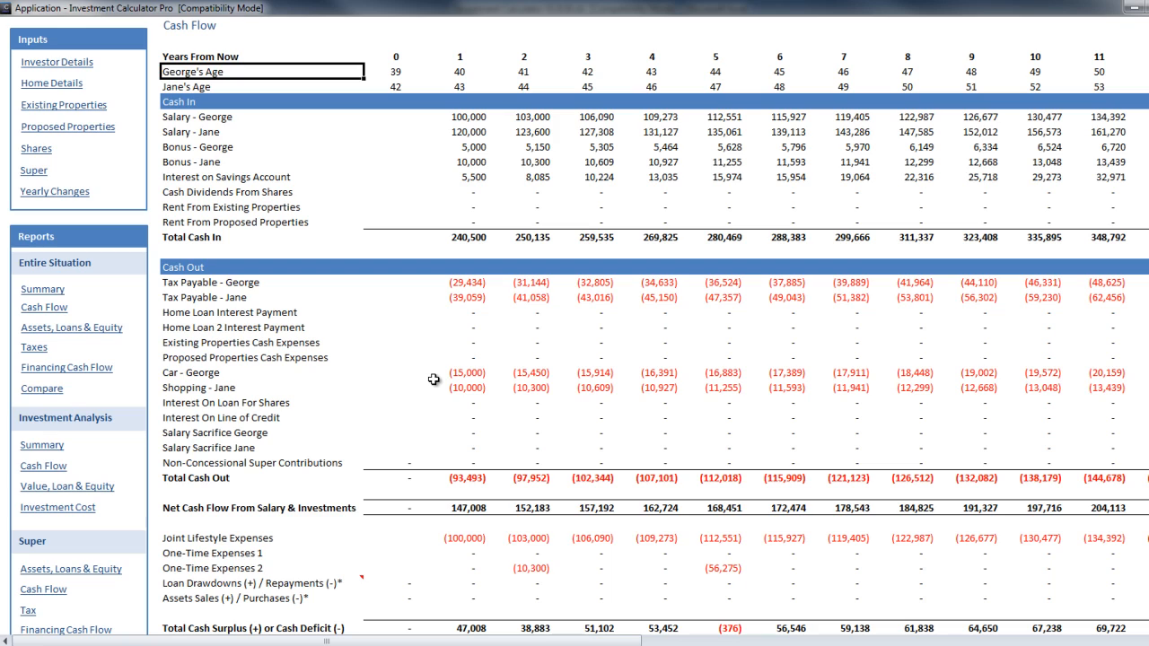
scroll(434, 379, "down", 6)
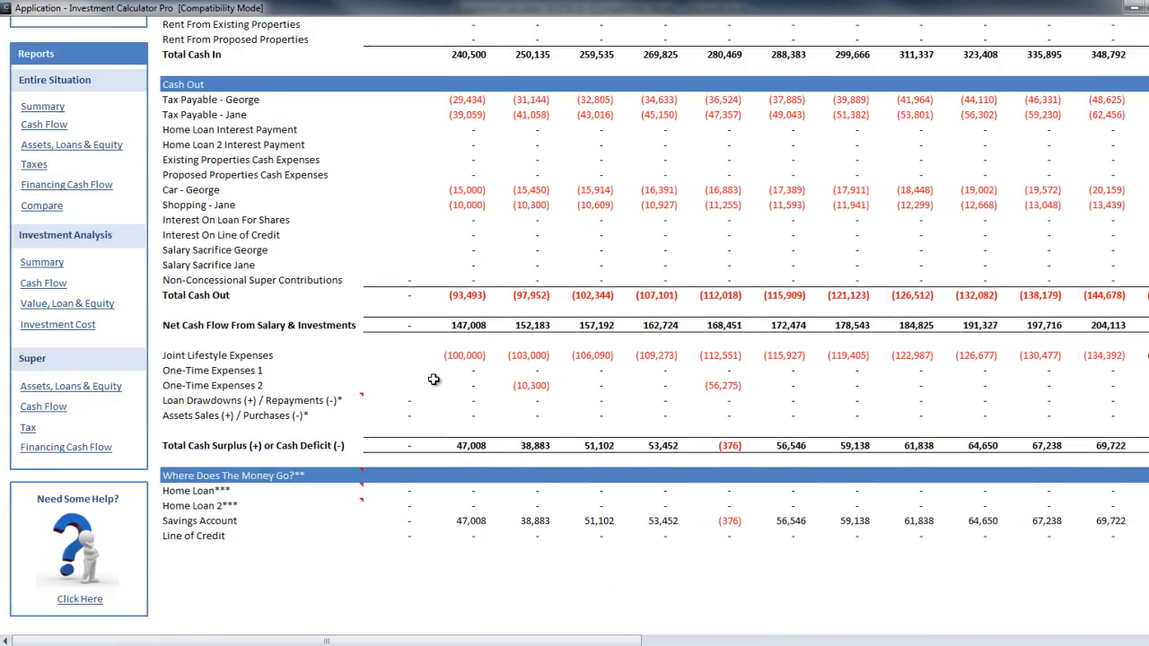
scroll(433, 380, "up", 7)
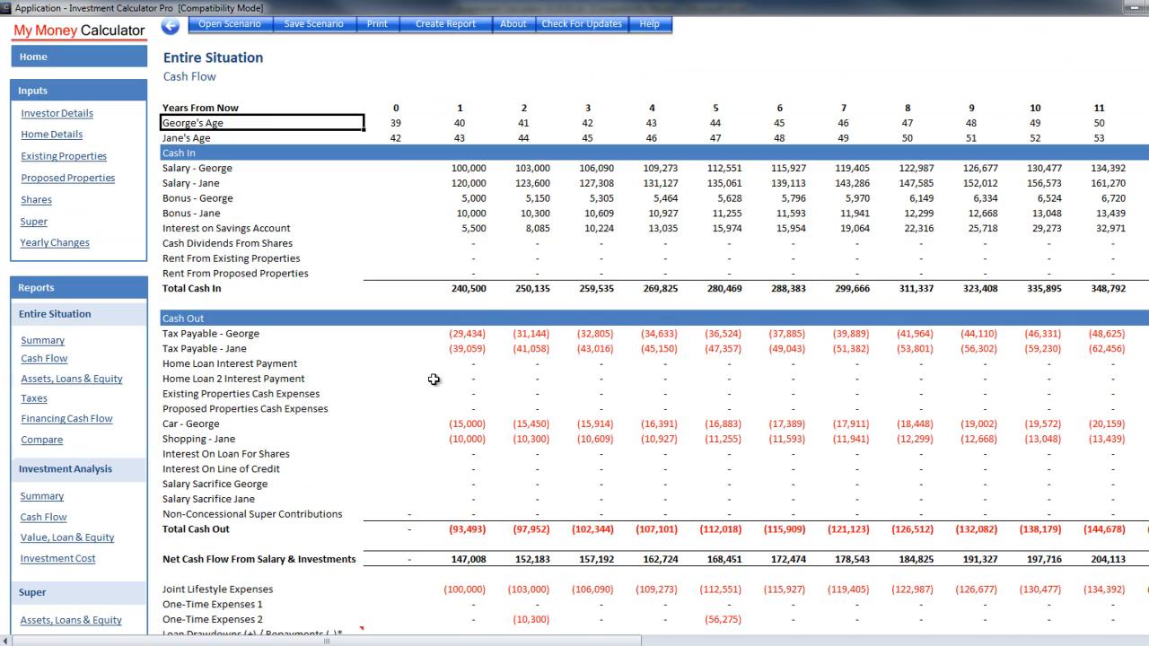
left_click(57, 114)
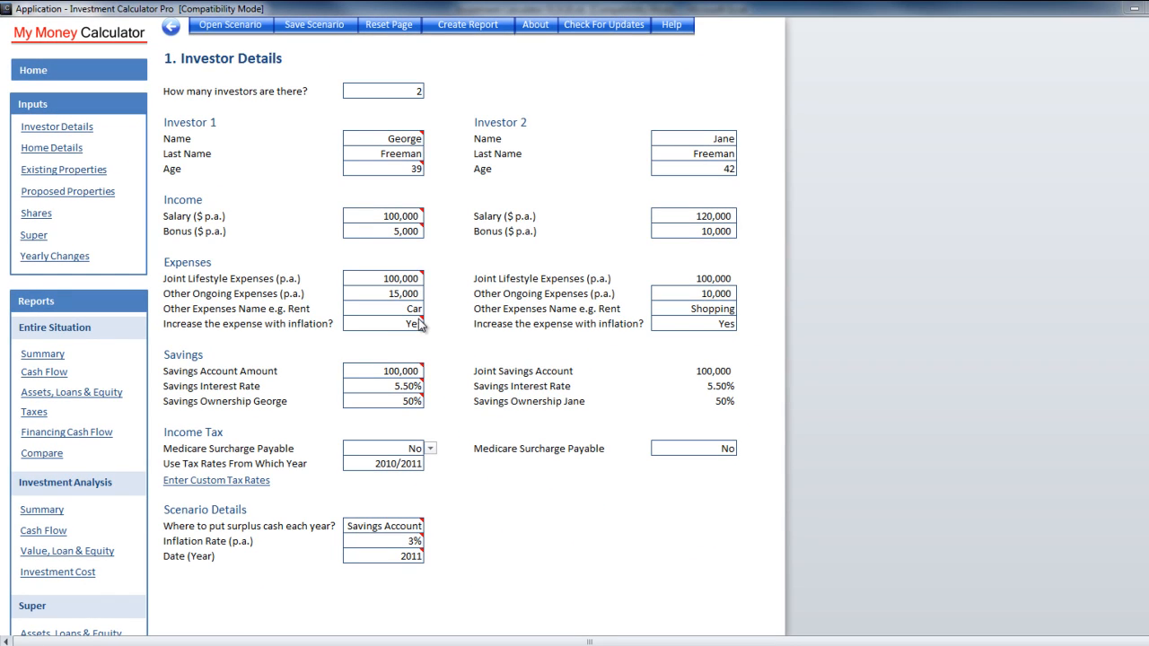
Raise Investor 1's salary to 135,000 and bonus to 15,000
left_click(395, 216)
type("135000")
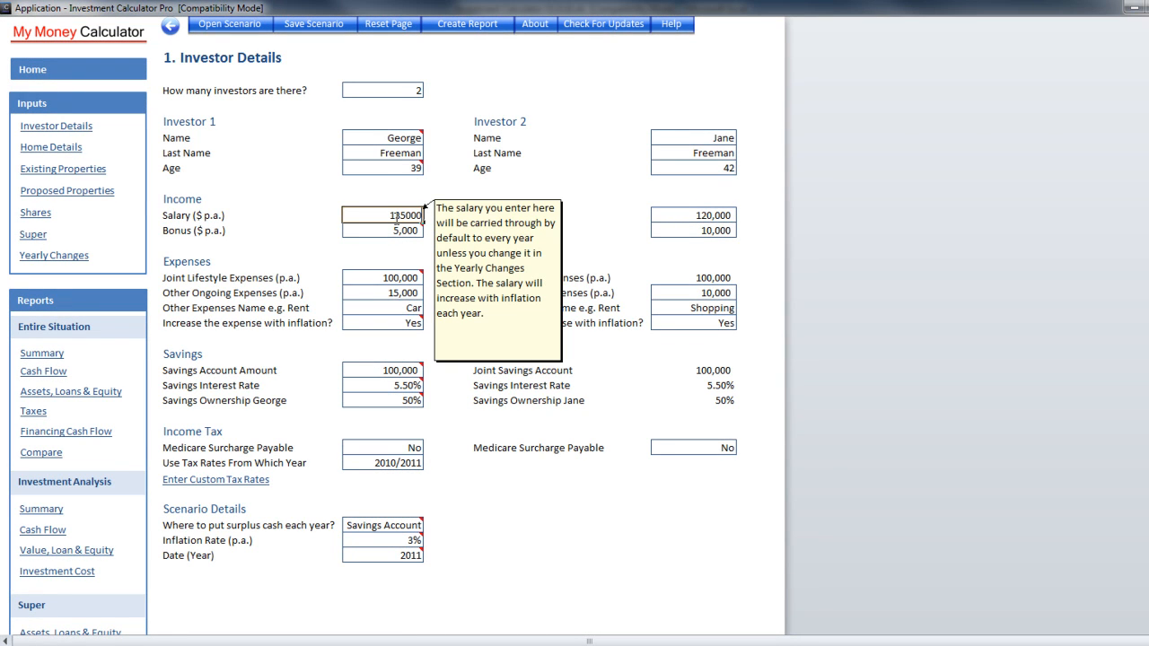
key("Return")
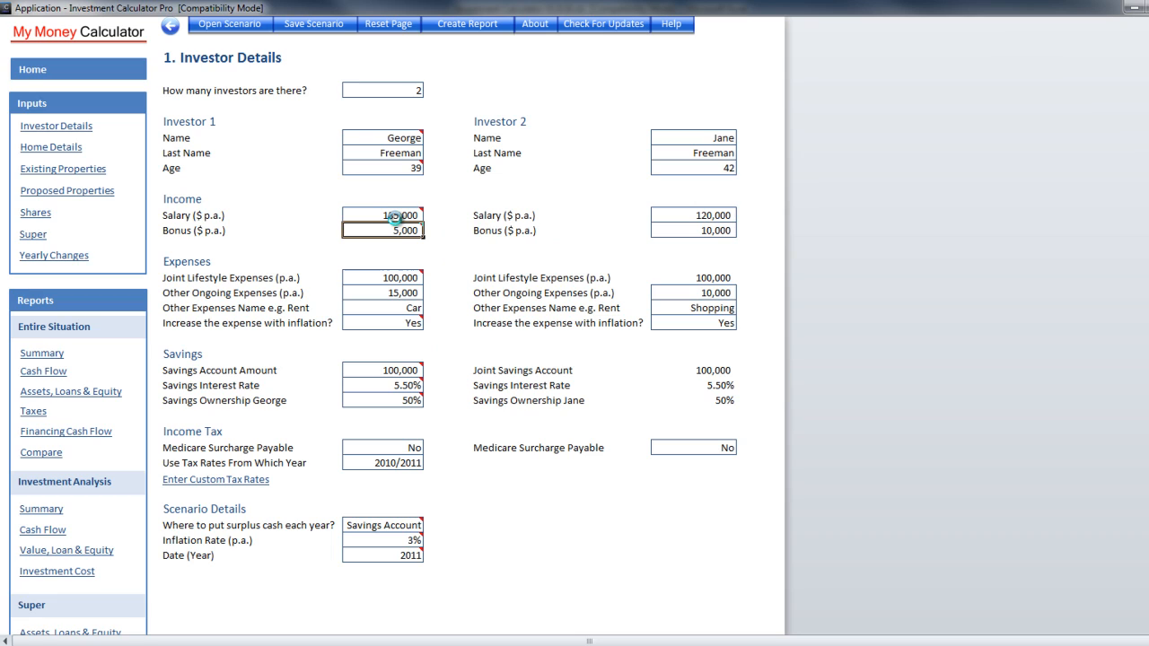
type("15000")
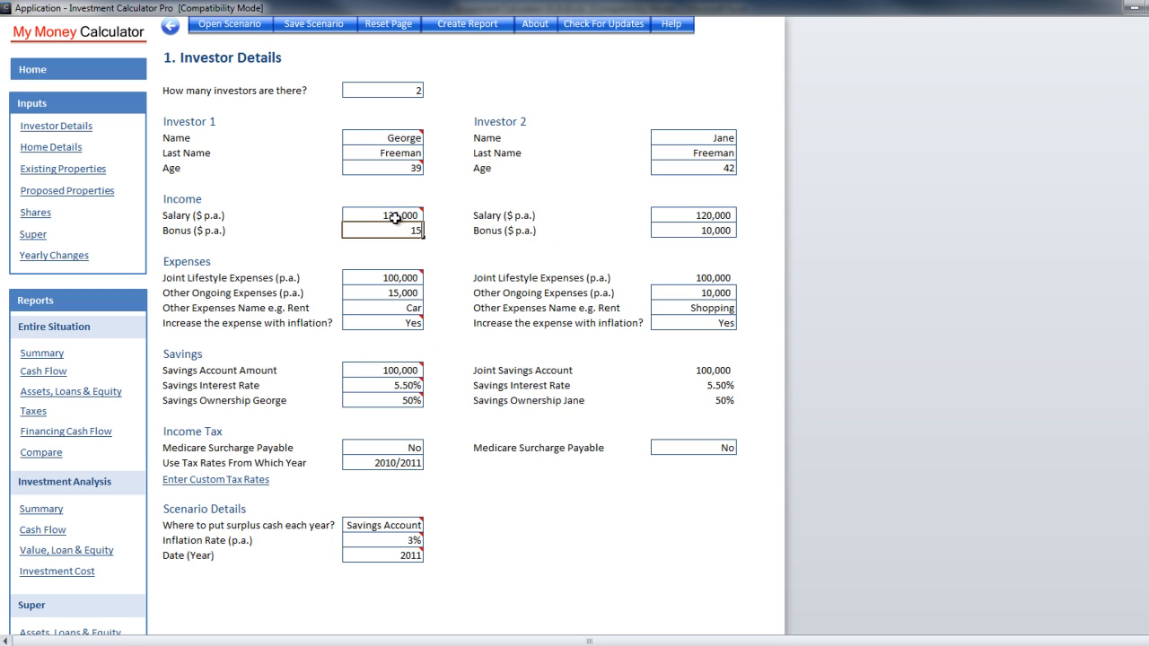
mouse_move(396, 216)
key("Return")
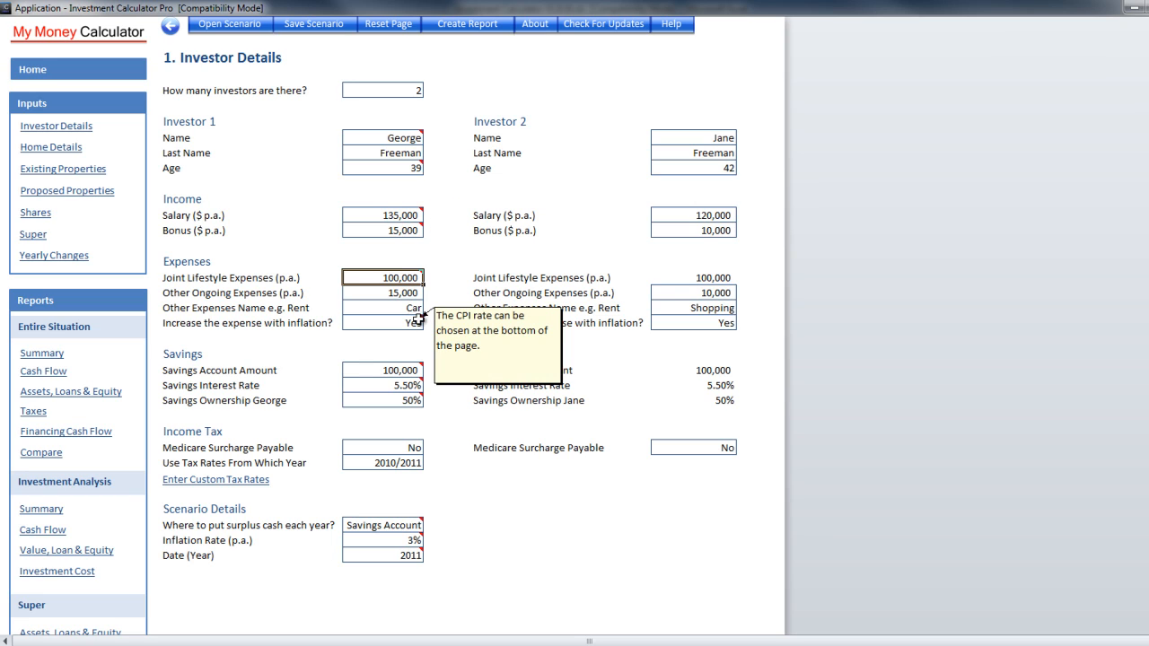
Lower Investor 1's other ongoing expenses to 10,000
left_click(389, 294)
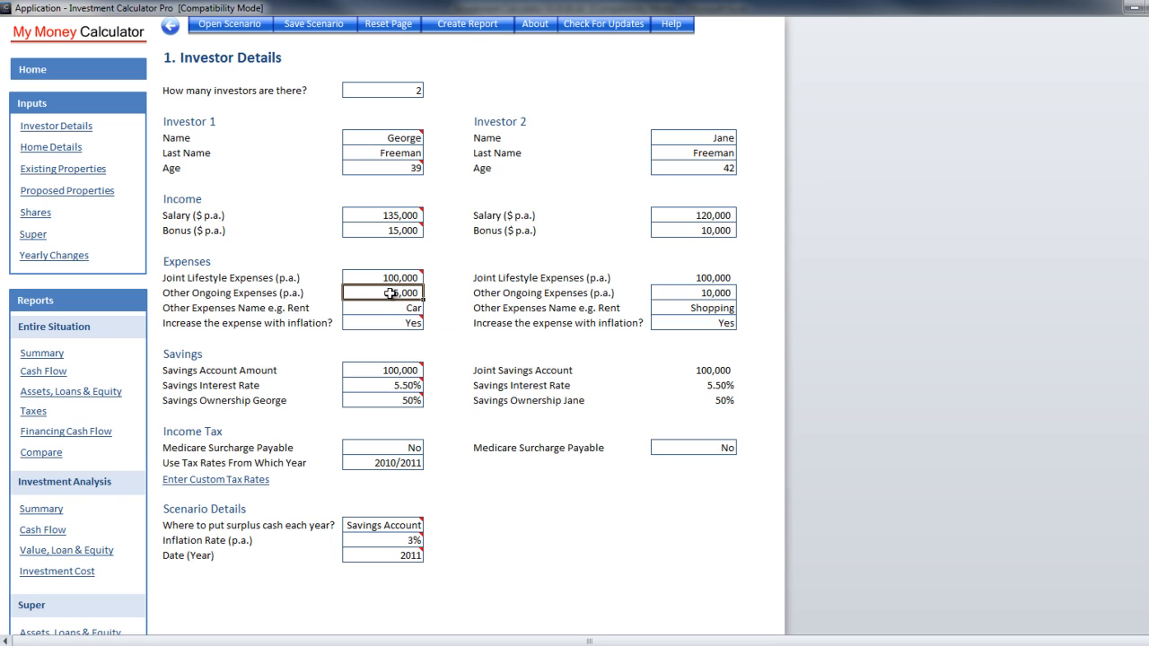
type("10000")
key("Return")
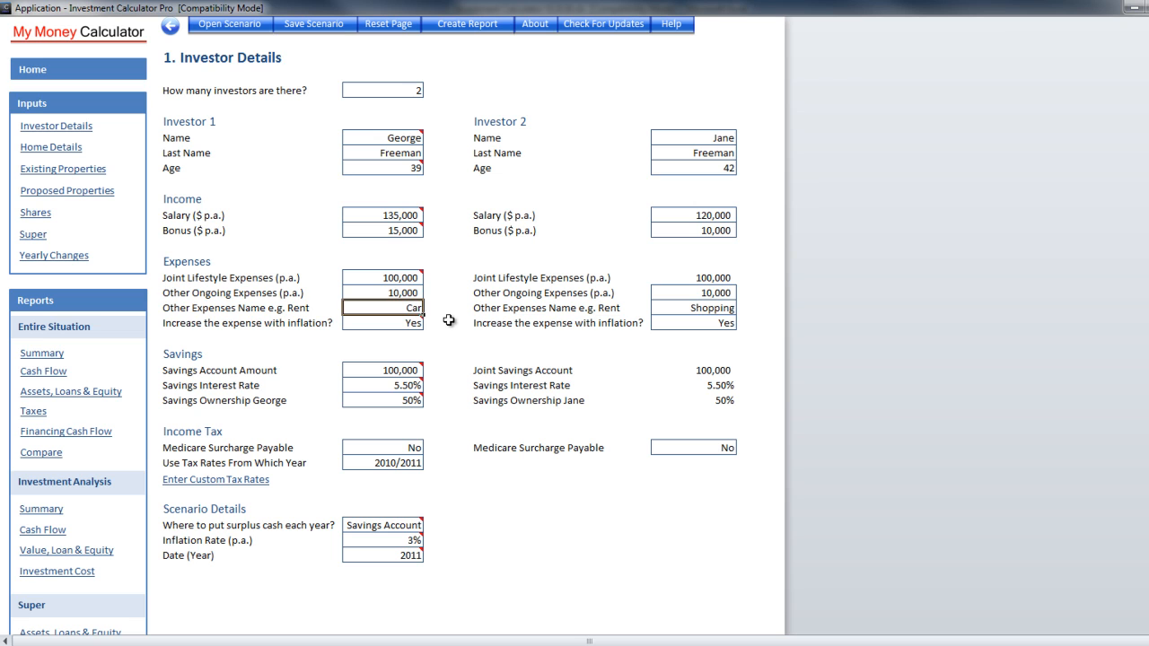
mouse_move(412, 326)
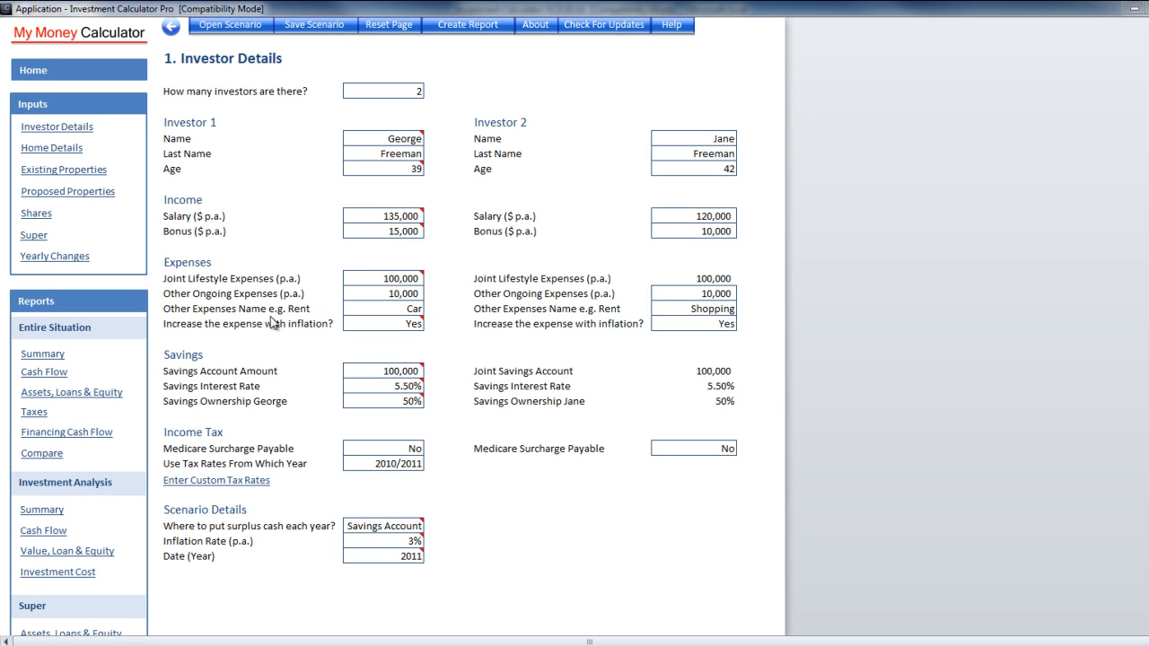
Open the Entire Situation Summary report and check the year-30 Equity bar at 4,635,209
left_click(43, 356)
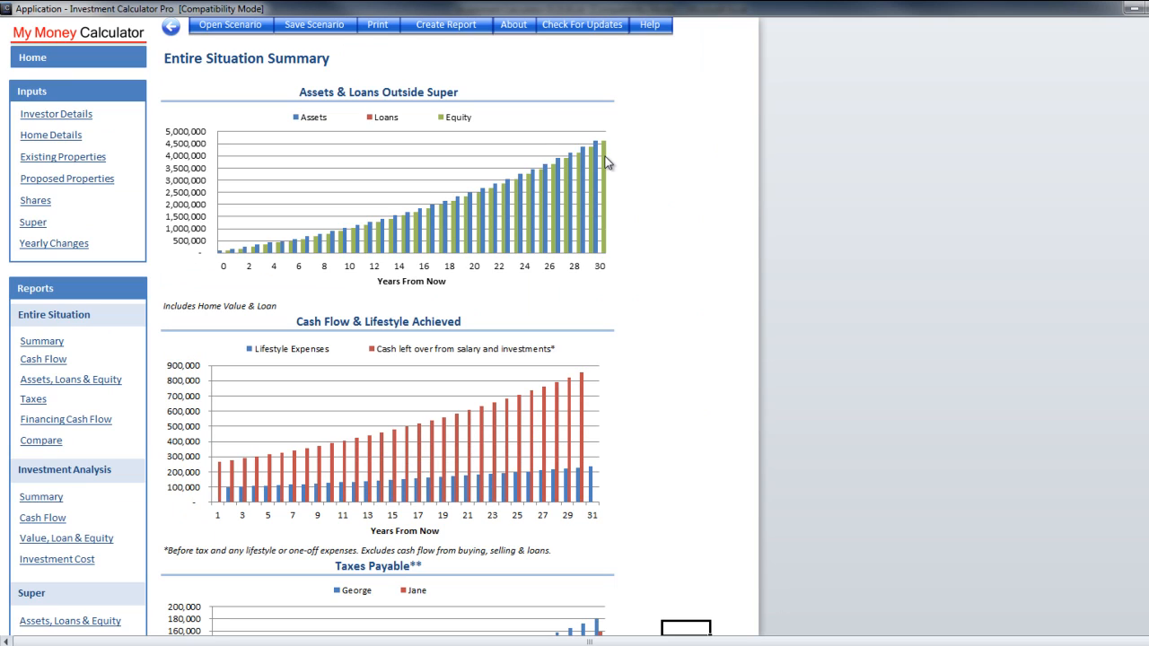
mouse_move(605, 161)
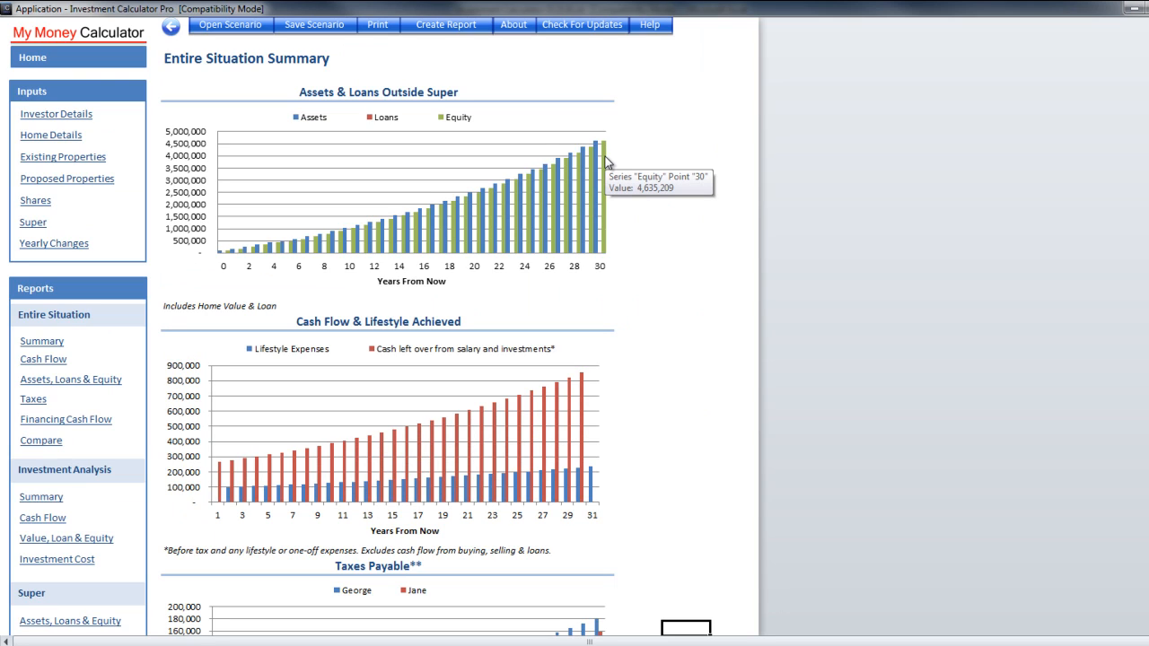